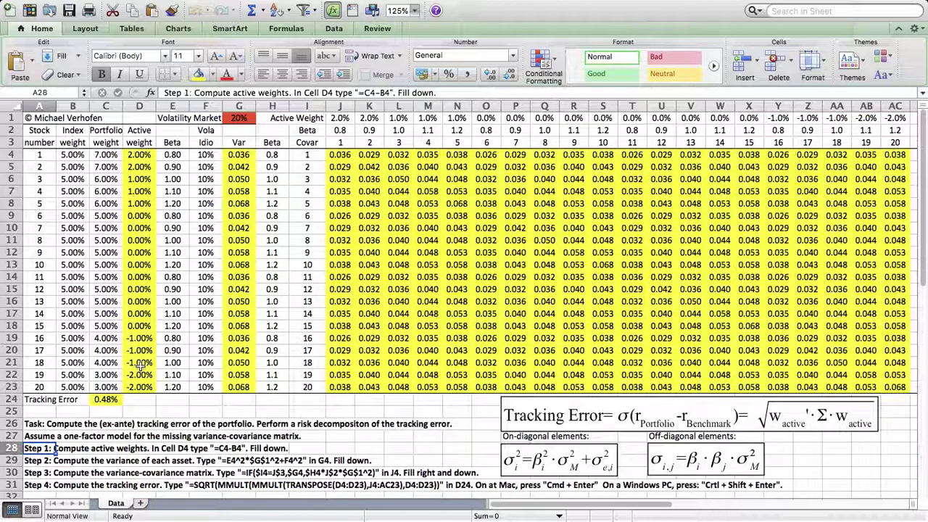
Step: Clear the active weights in D4:D23 and the variances in G4:G23
drag(143, 156, 149, 387)
right_click(149, 384)
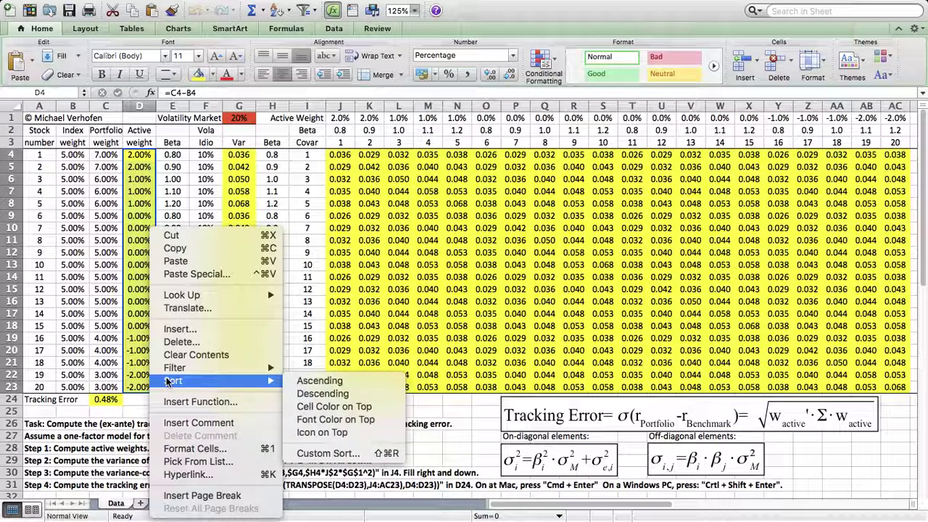
click(225, 353)
drag(244, 156, 243, 386)
right_click(243, 386)
click(290, 354)
Step: Clear the tracking error in C24 and the variance-covariance matrix in J4:AC23
click(114, 403)
right_click(114, 403)
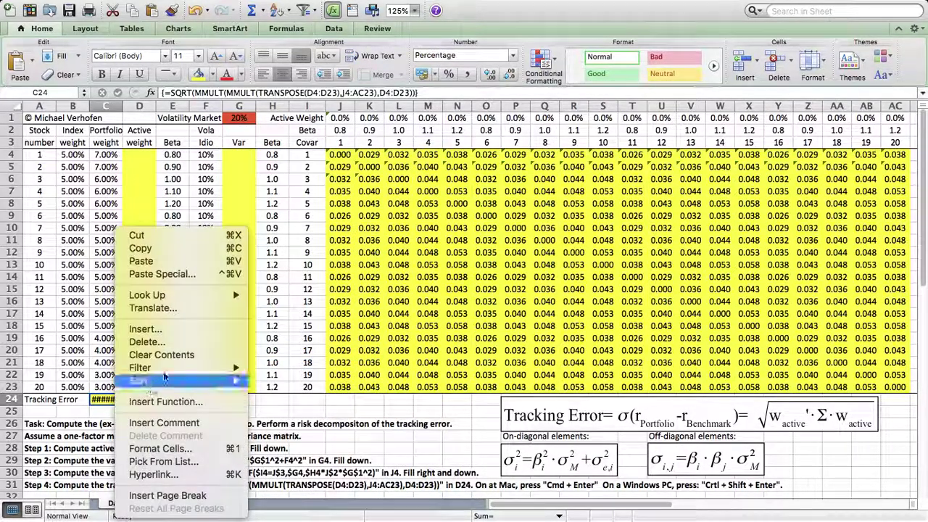
click(218, 292)
drag(340, 155, 650, 387)
right_click(650, 387)
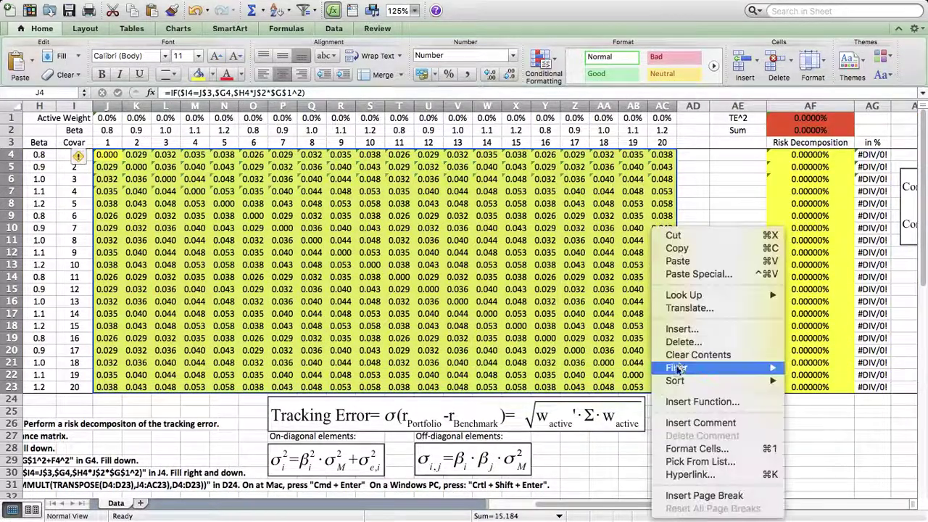
click(692, 352)
Step: Clear the risk decomposition values in AF4:AF23
drag(805, 155, 816, 387)
right_click(831, 353)
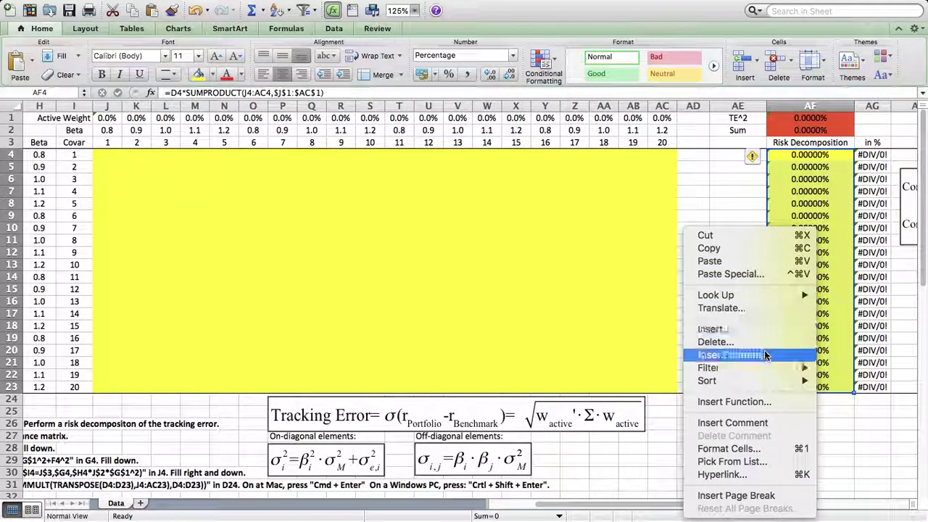
click(762, 352)
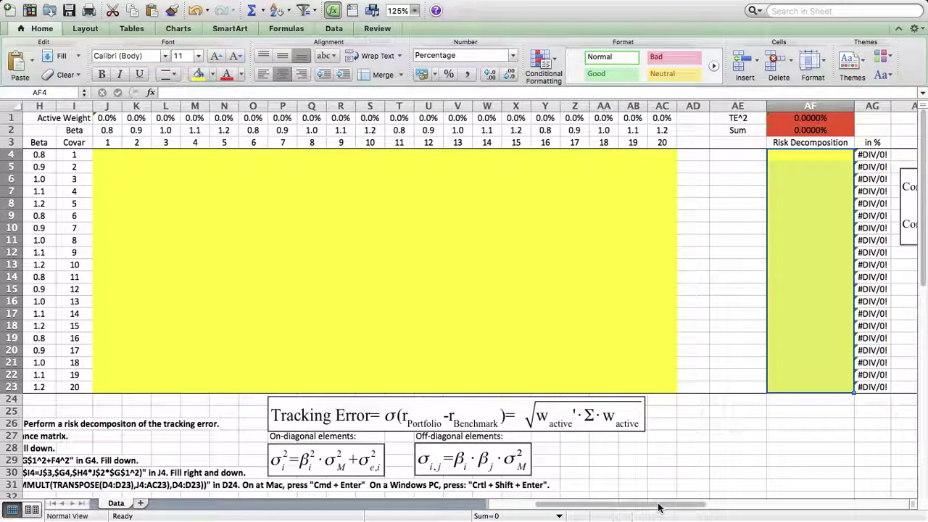
Step: Examine the stock numbers, portfolio and index weights, betas, idiosyncratic volatilities and market volatility, plus the Step 1 instruction in A28
scroll(663, 510, left, 7)
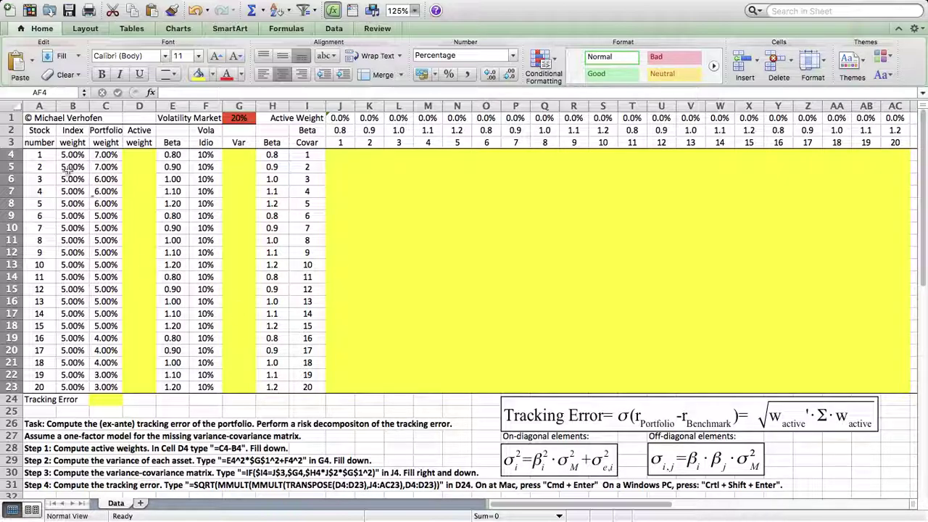
drag(54, 157, 42, 385)
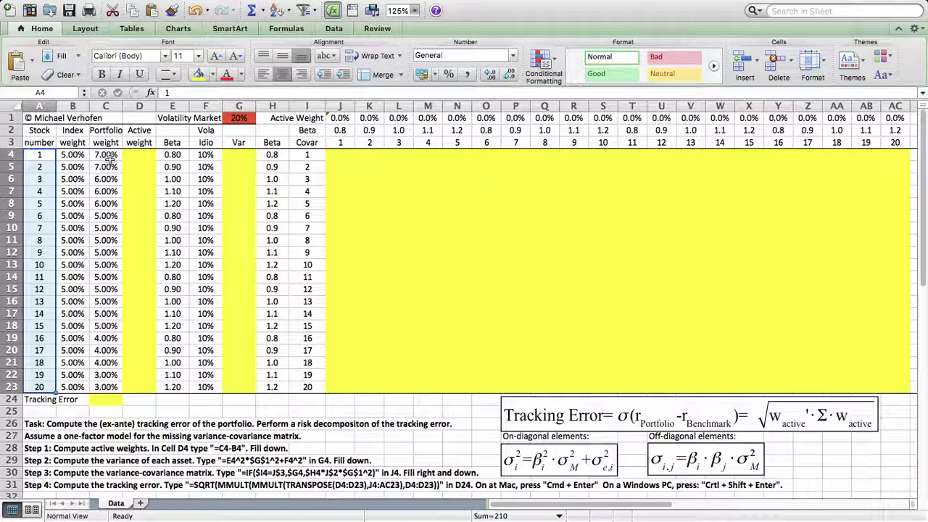
drag(108, 158, 110, 387)
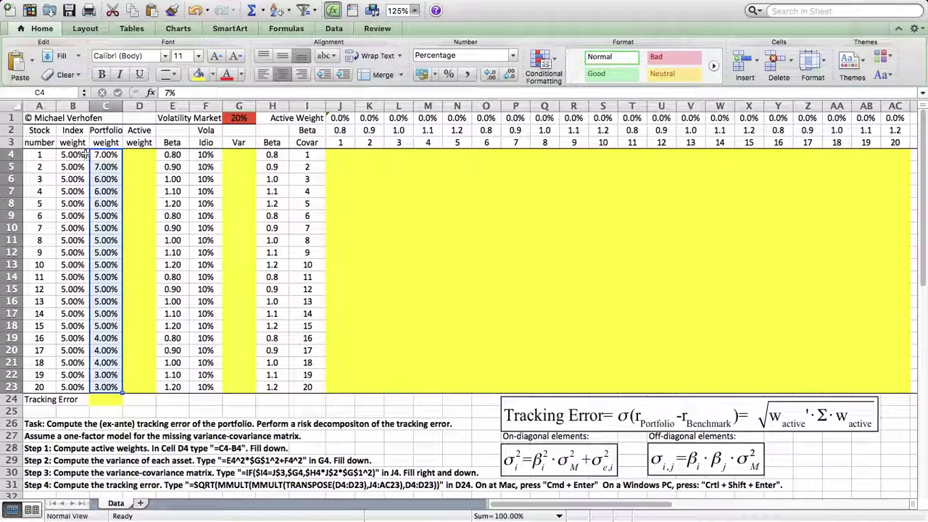
drag(72, 157, 74, 387)
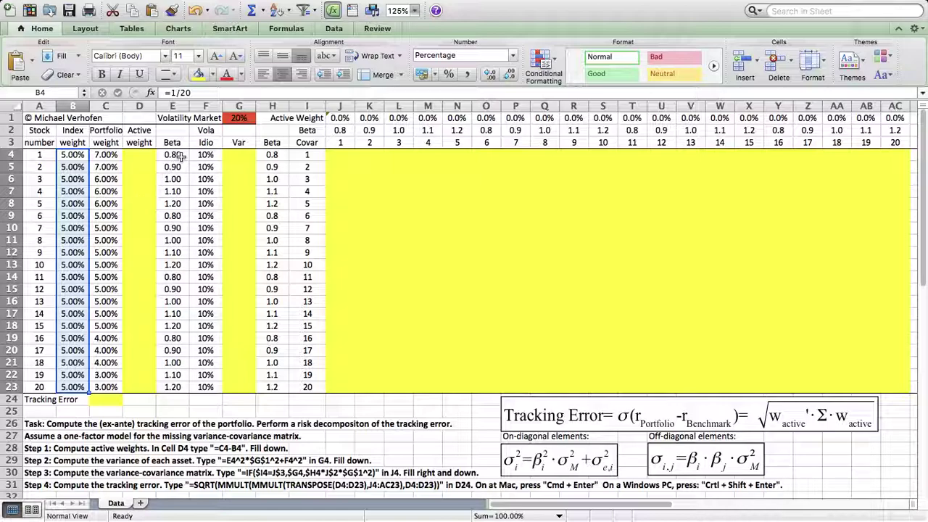
drag(181, 155, 175, 387)
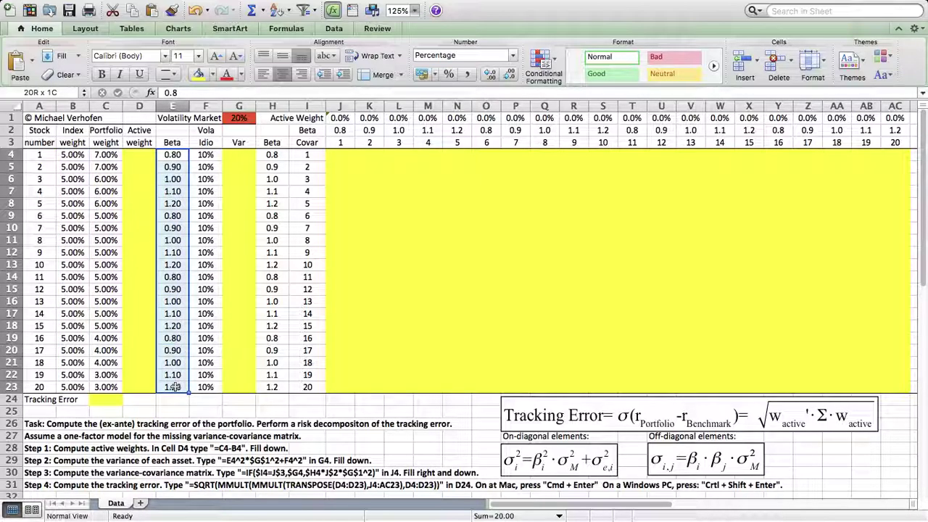
drag(206, 155, 206, 387)
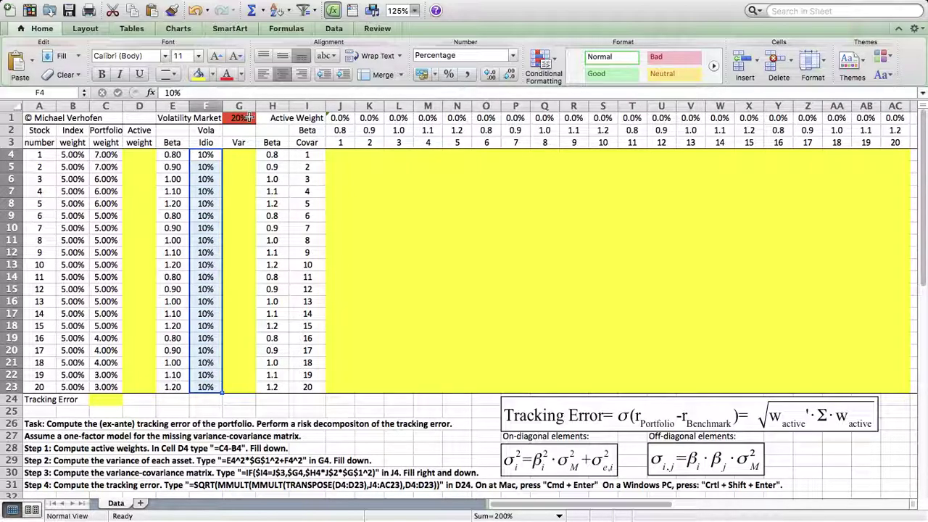
click(247, 116)
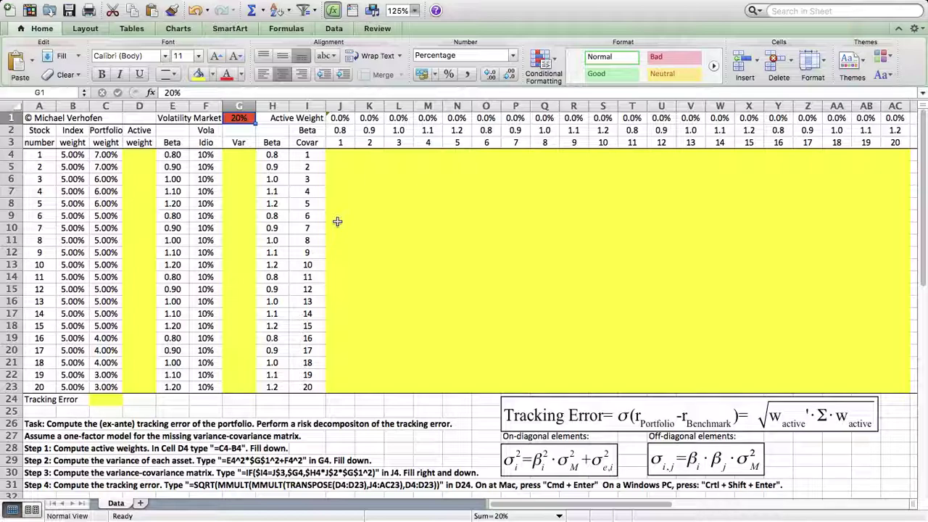
click(55, 448)
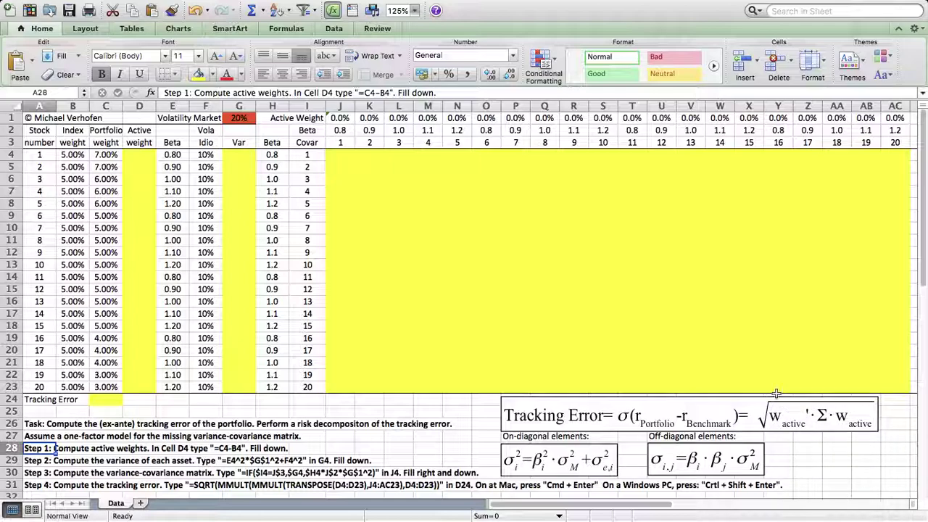
Step: Compute the active weights by entering =C4-B4 in D4 and filling the formula down to D23
click(149, 153)
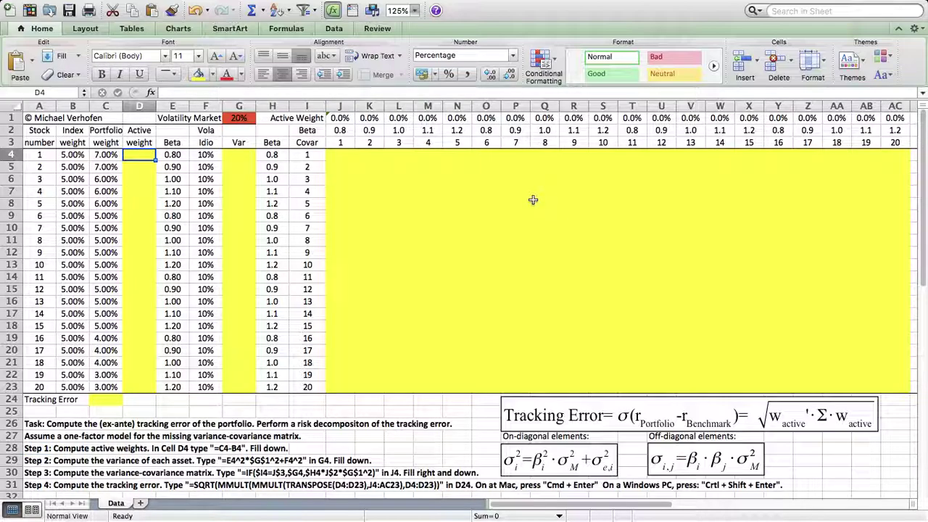
text(=C4)
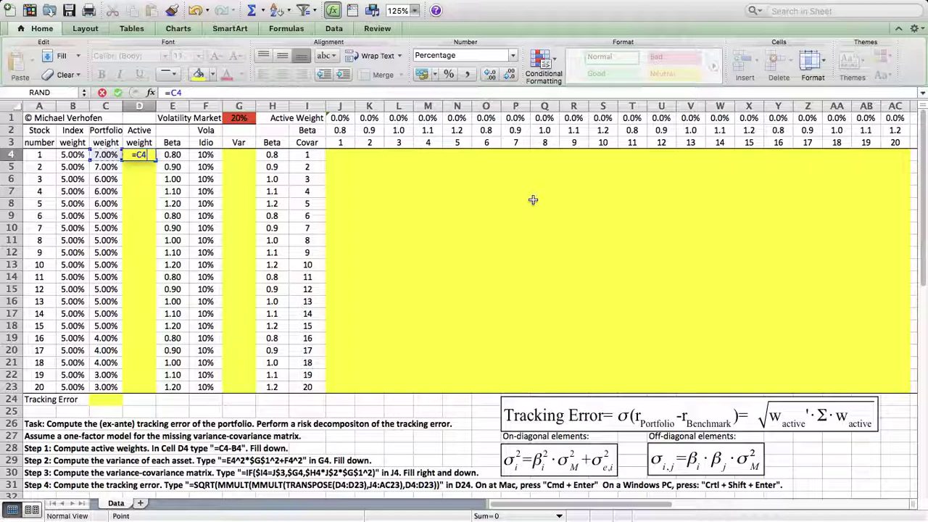
text(-)
key(Left)
key(Left)
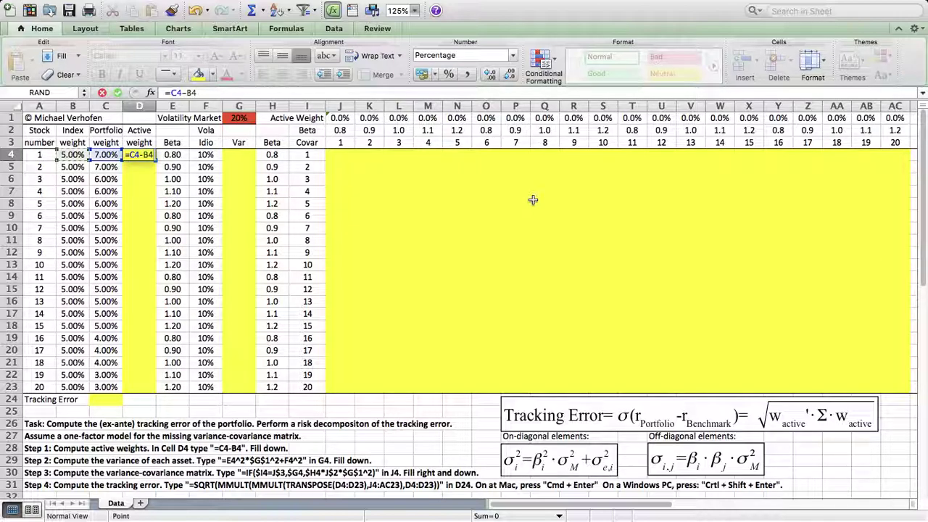
key(ctrl+Return)
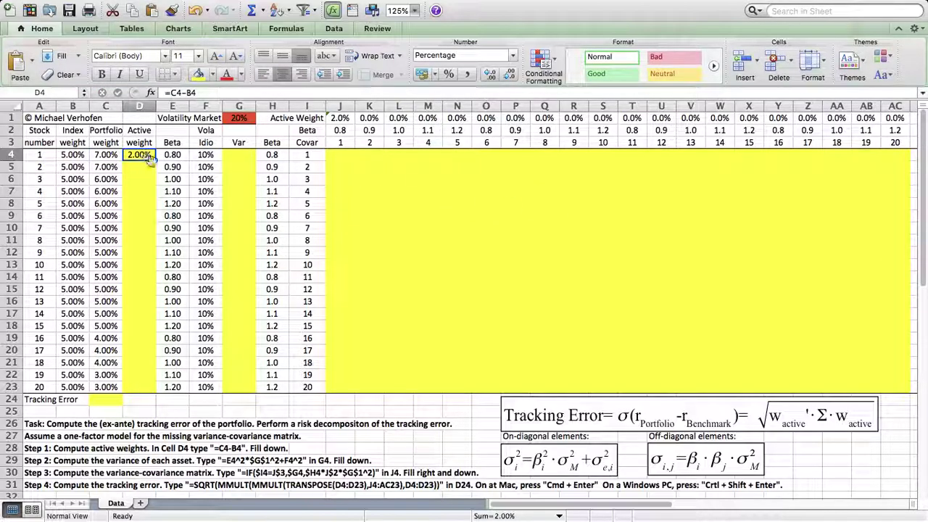
drag(156, 161, 152, 388)
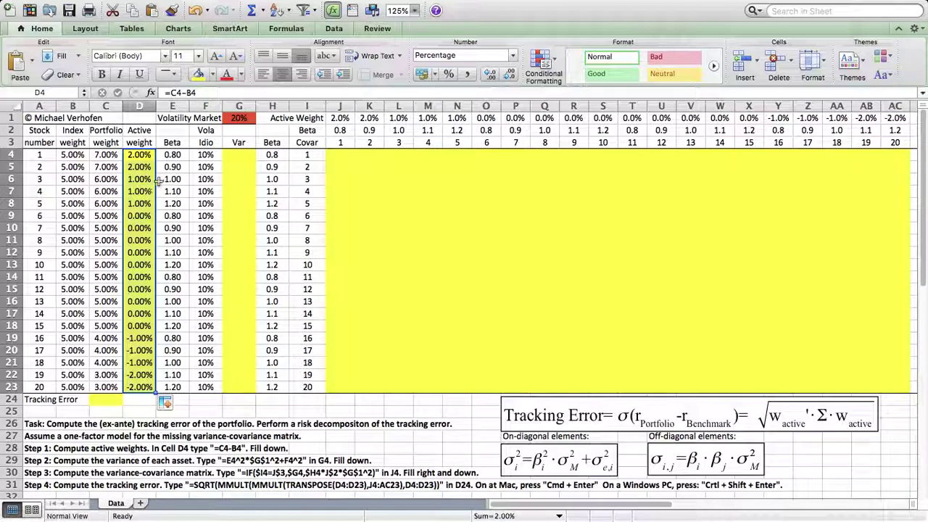
Step: Review the active weights of stocks 1 to 5 in D4:D8 and stocks 16 to 20 in D19:D23
click(149, 158)
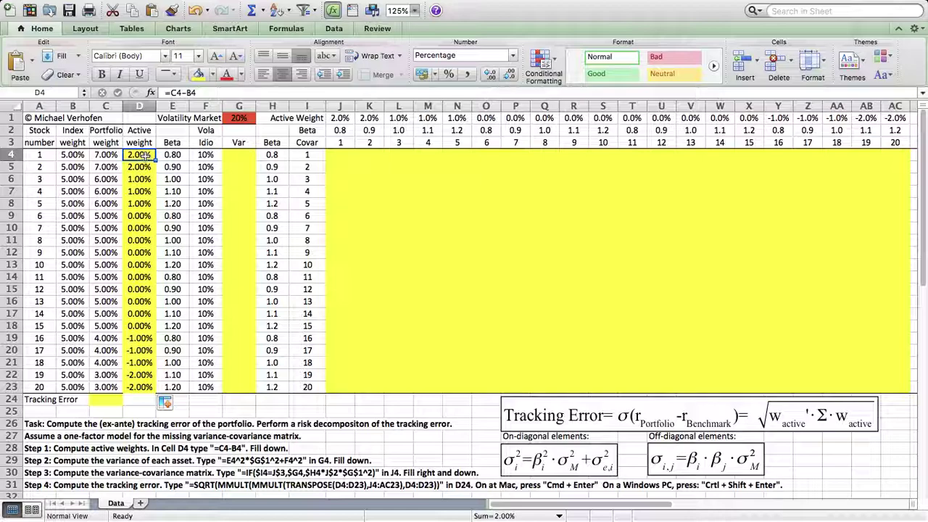
drag(145, 155, 143, 207)
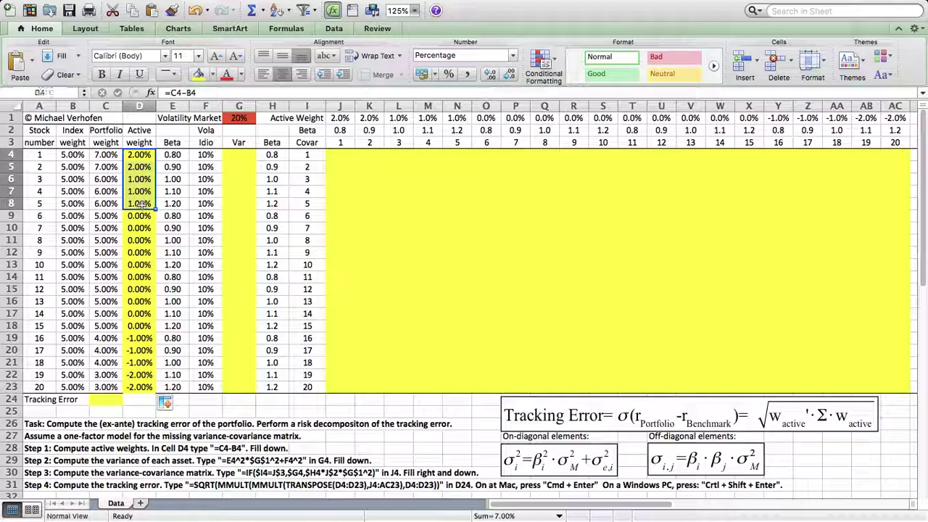
click(146, 338)
drag(147, 338, 147, 386)
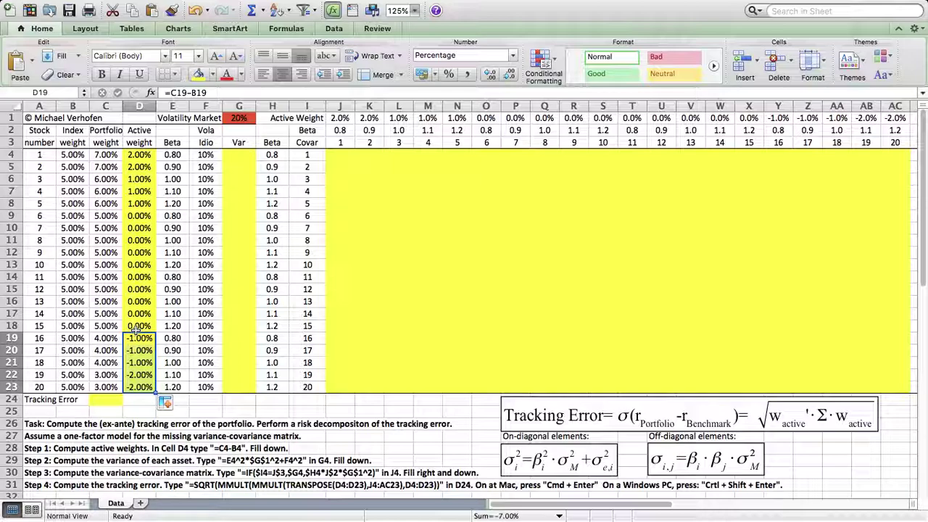
Step: Following the Step 2 instruction, write the first stock's variance formula =E4^2*G1^2+F4^2 in G4
click(45, 461)
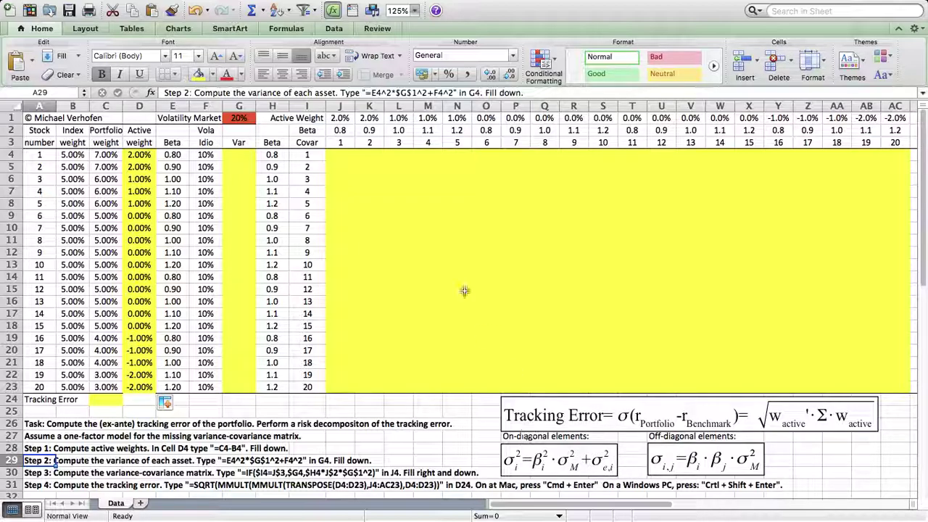
click(239, 155)
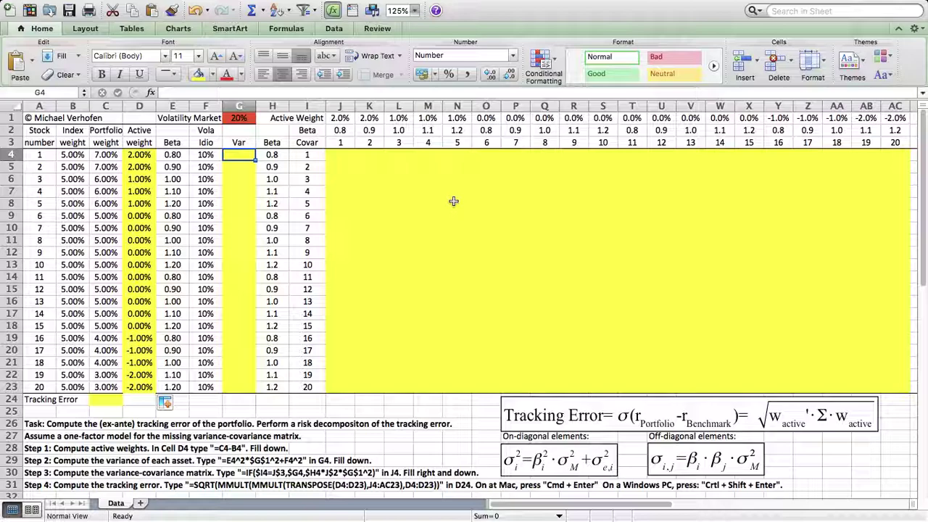
text(=)
click(177, 155)
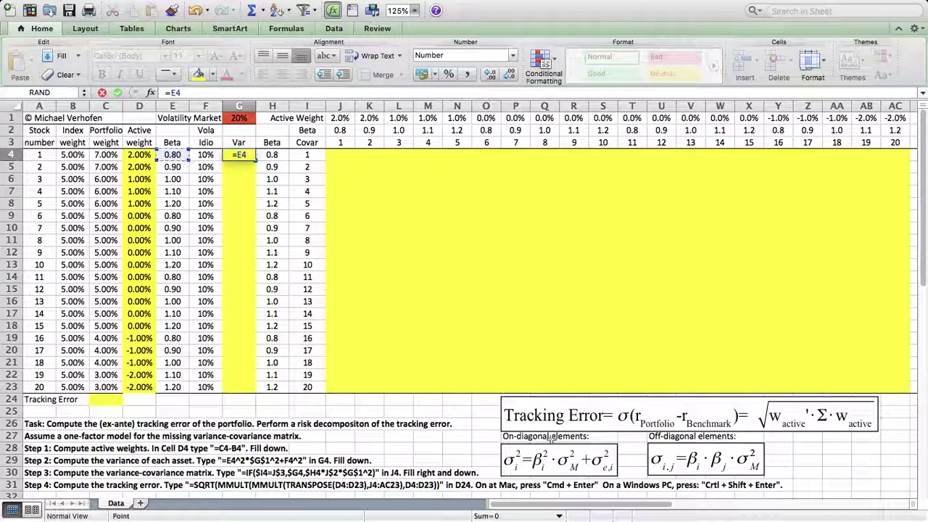
text(^2)
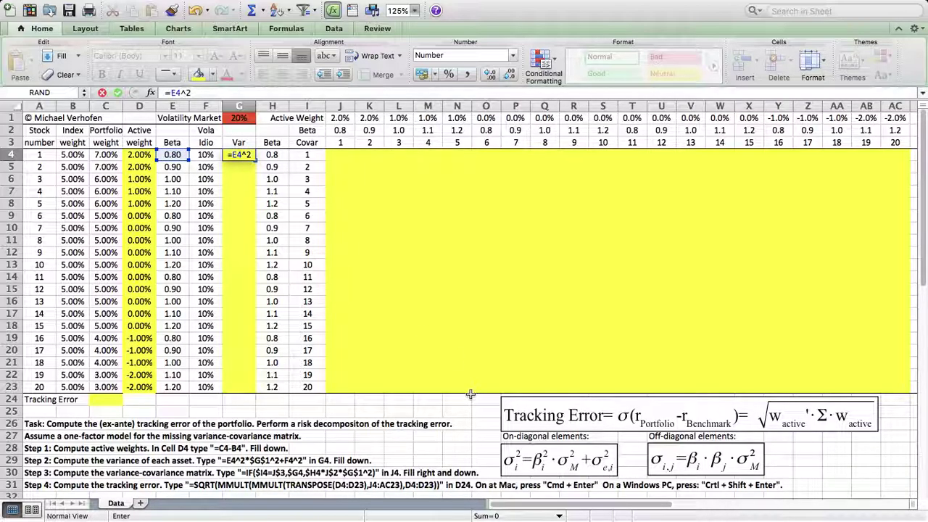
text(*)
click(243, 119)
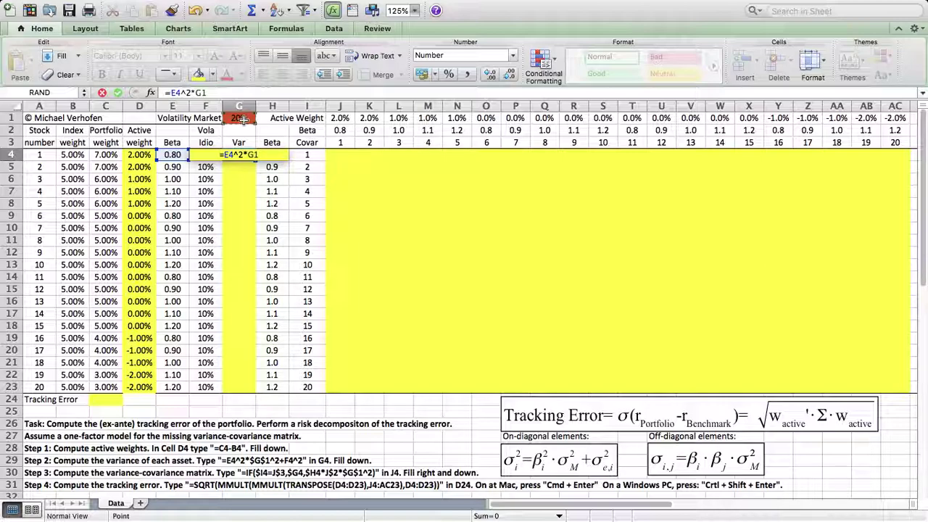
text(^2)
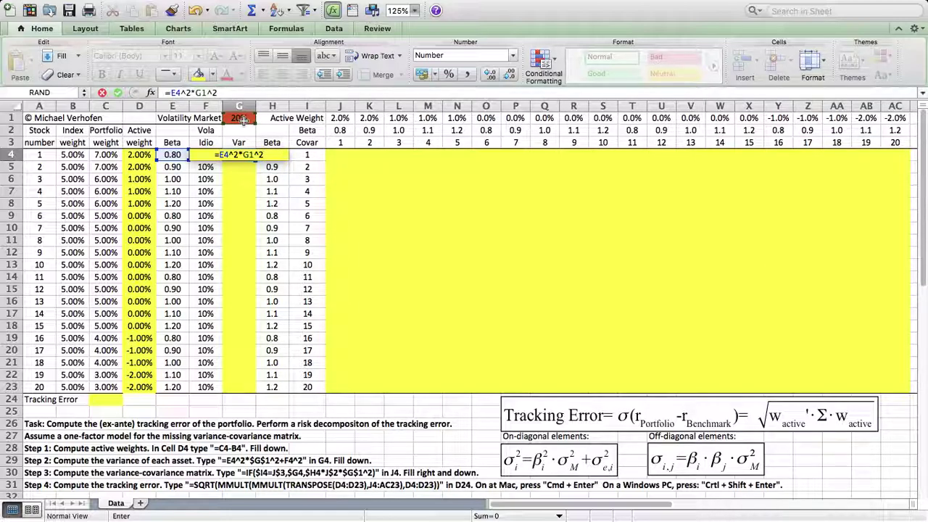
text(+)
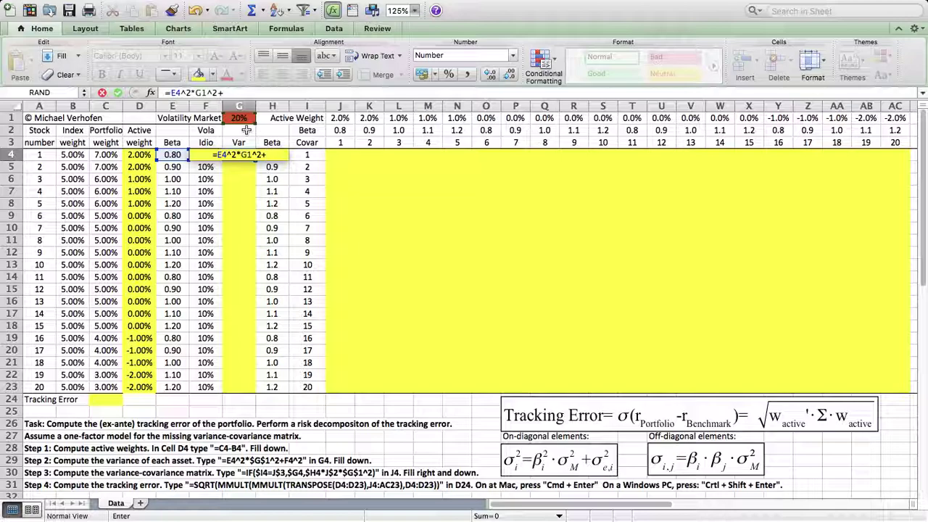
text(f4)
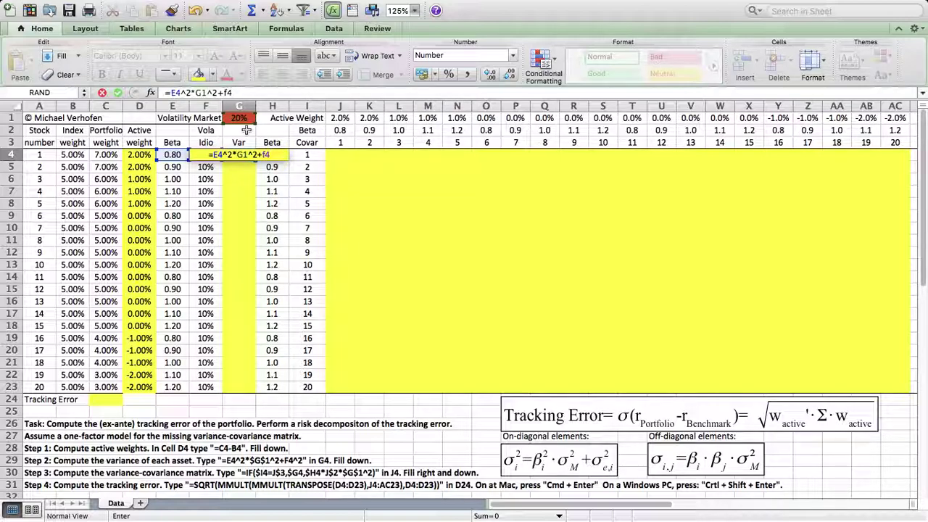
text(^)
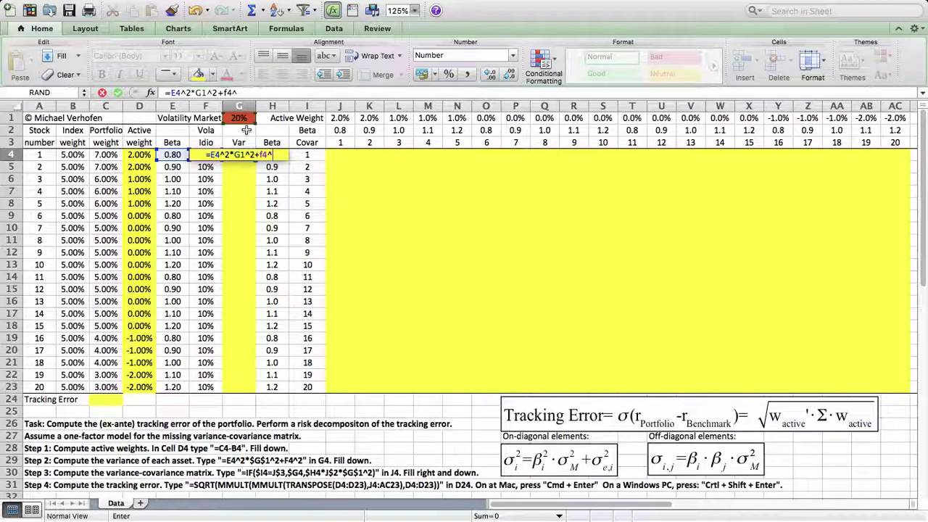
text(2)
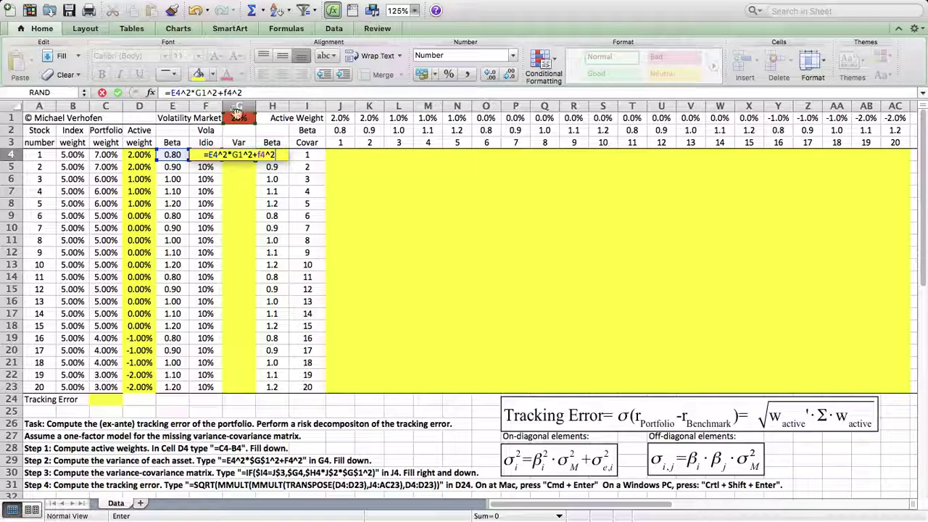
Step: Make the market volatility reference in the G4 formula absolute as $G$1 and commit the formula
click(196, 92)
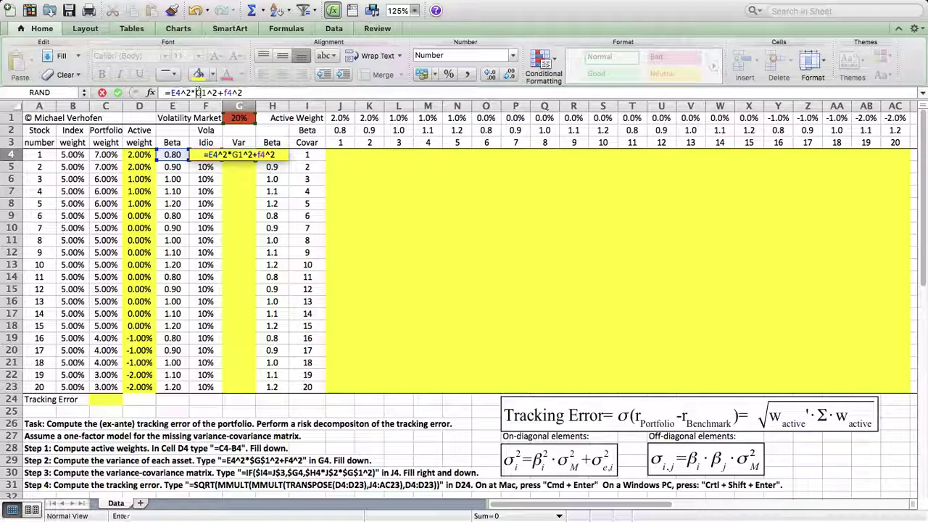
text($G)
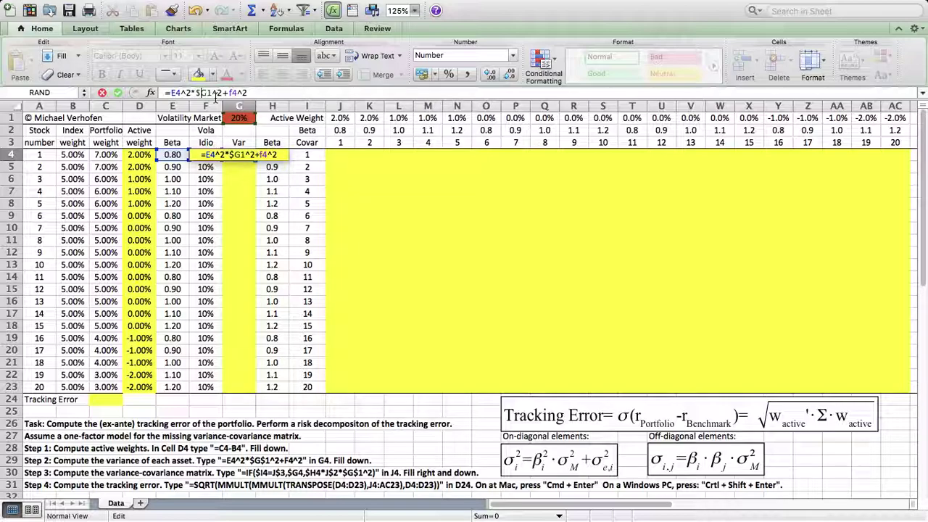
text($)
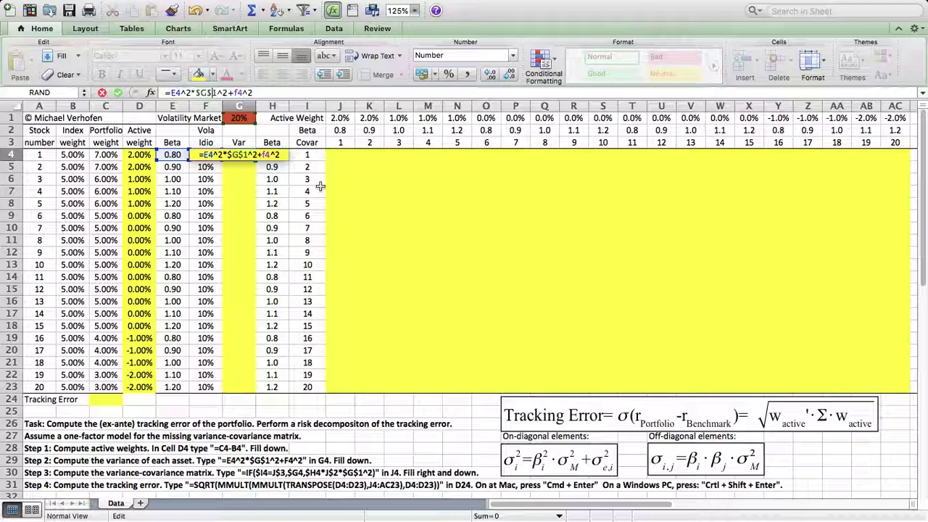
key(Return)
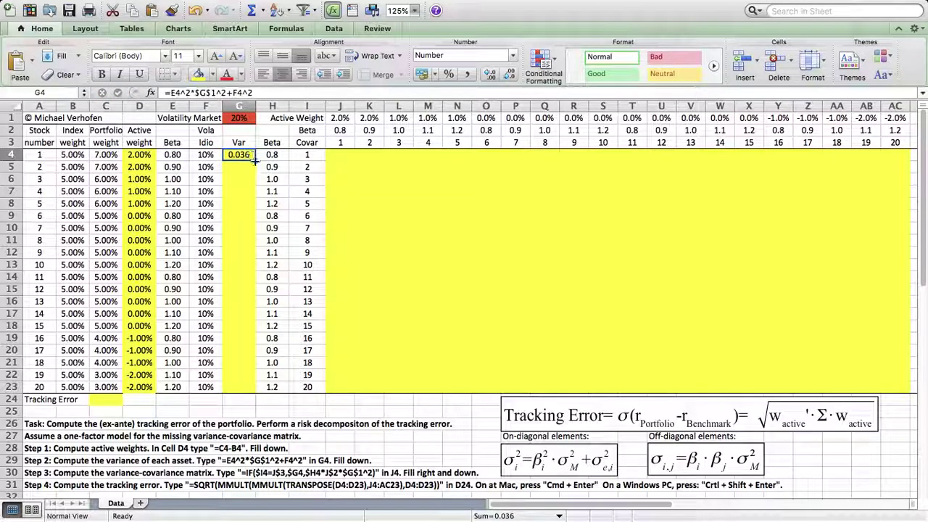
Step: Fill the variance formula in G4 down to G23 for all 20 stocks
drag(253, 163, 266, 387)
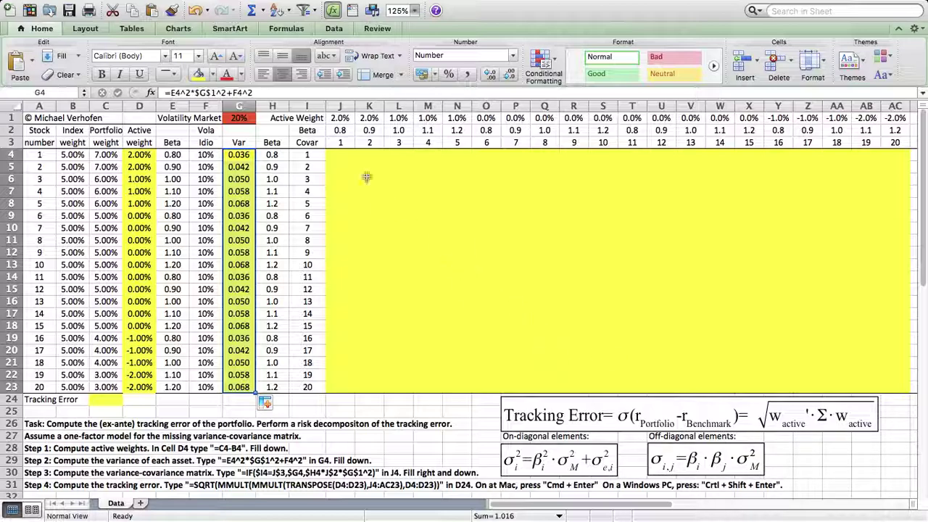
Step: Write the off-diagonal covariance formula =H4*J2*G1^2 in J4, the first cell of the variance-covariance matrix
click(336, 156)
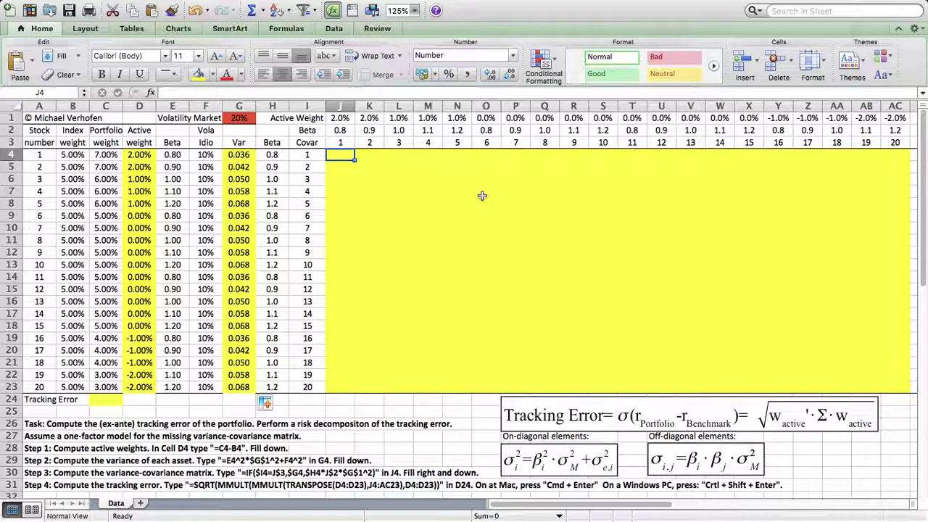
text(=)
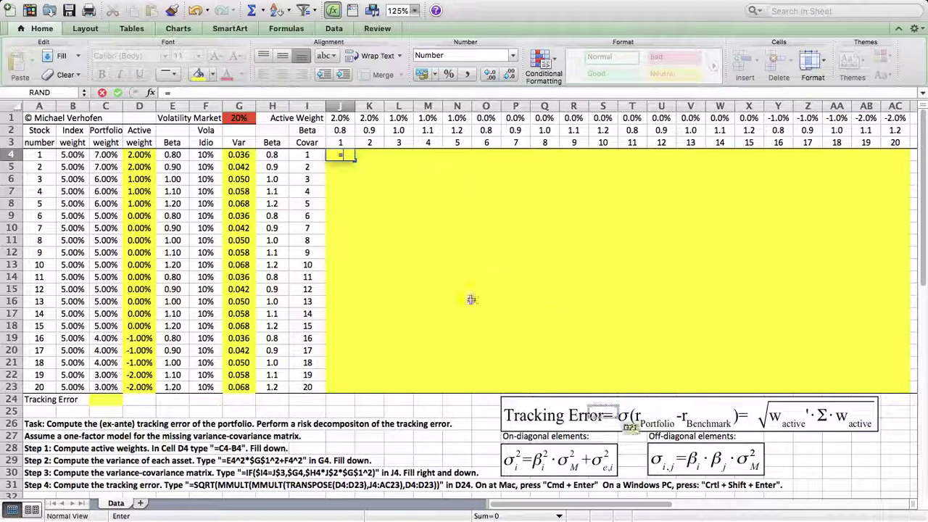
click(295, 162)
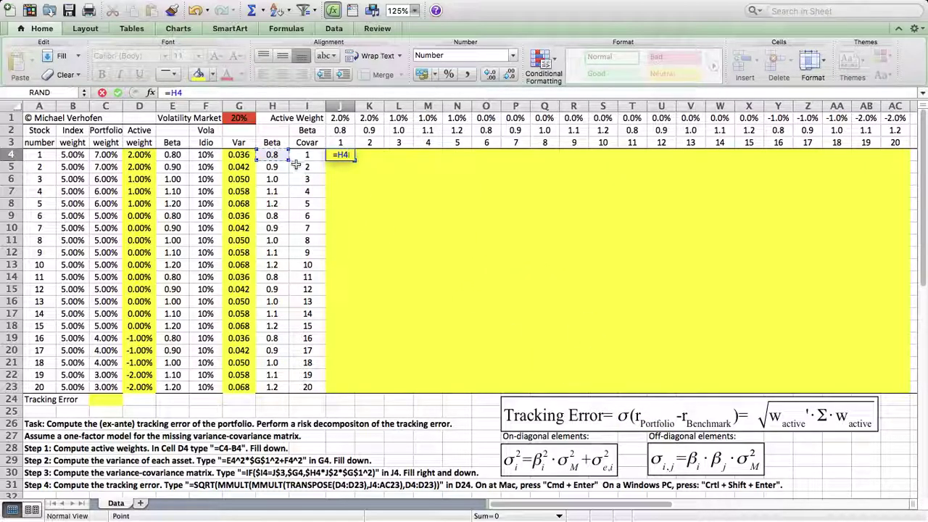
text(*)
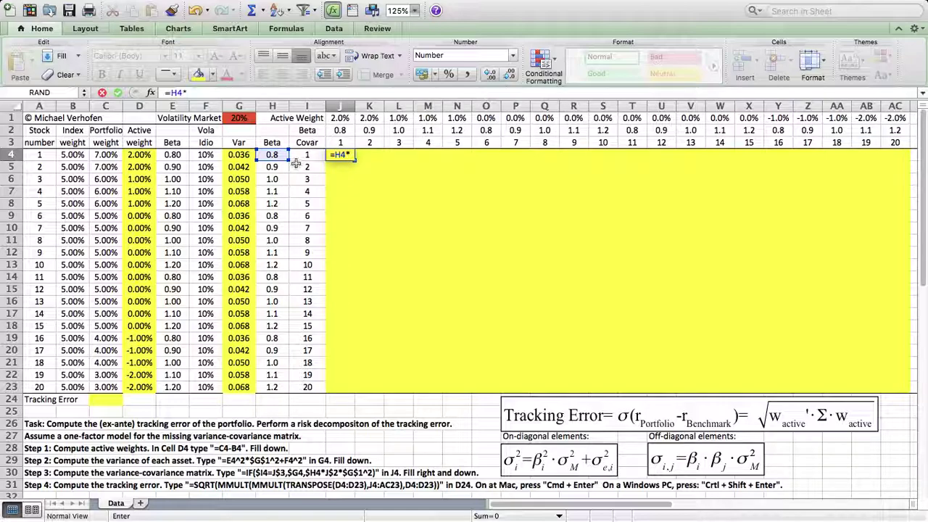
click(340, 131)
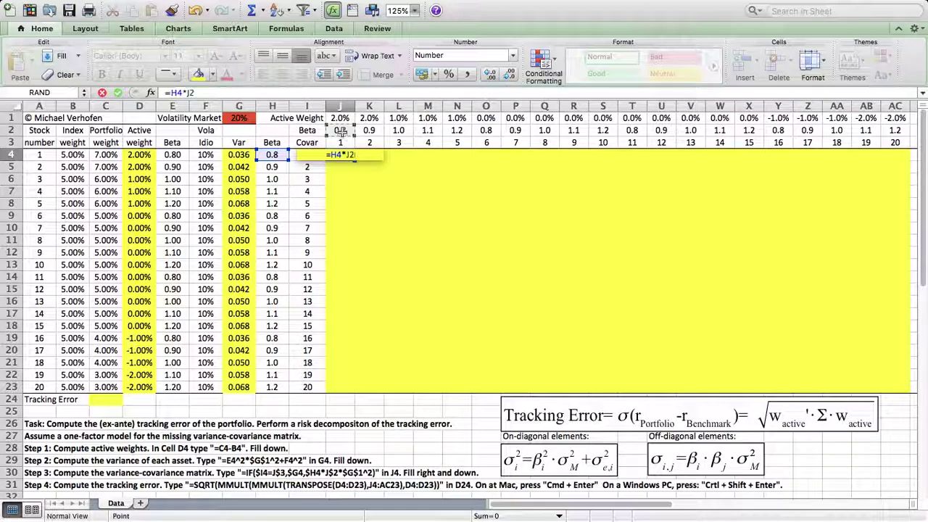
text(*)
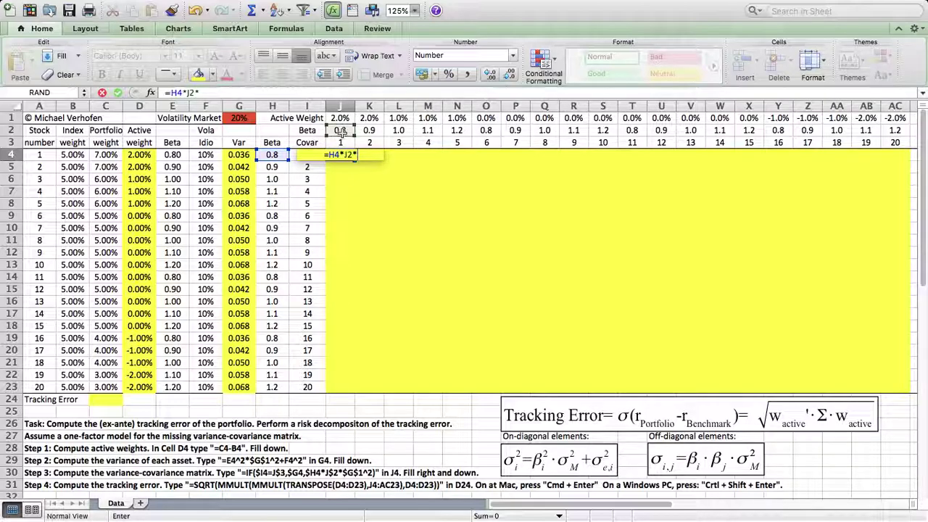
click(241, 119)
text(^2)
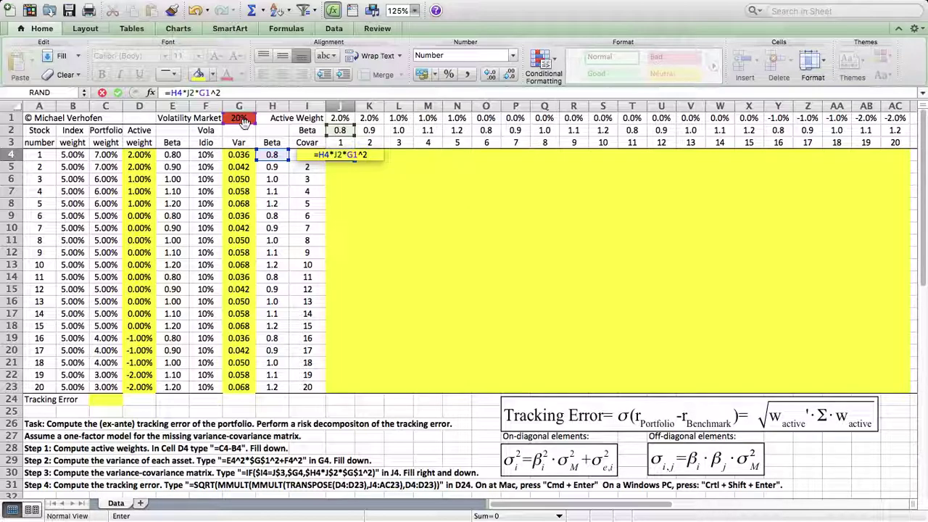
Step: Anchor the references in the J4 formula so that it reads =$H4*J$2*$G$1^2, and commit it
double_click(175, 93)
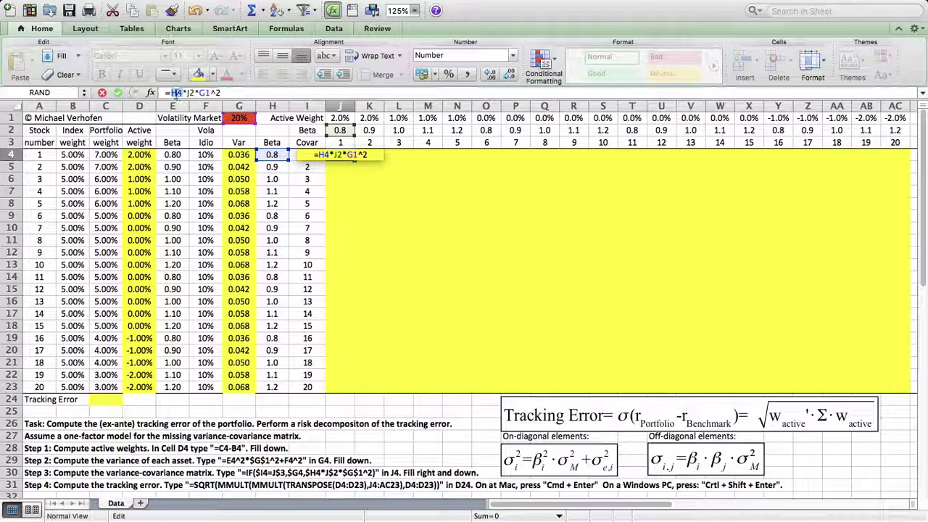
click(177, 93)
text($)
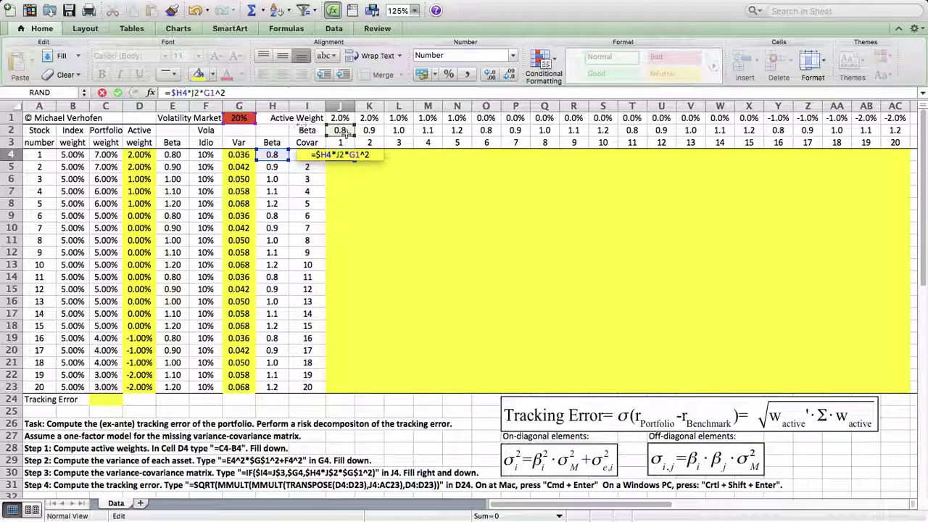
click(215, 95)
text($)
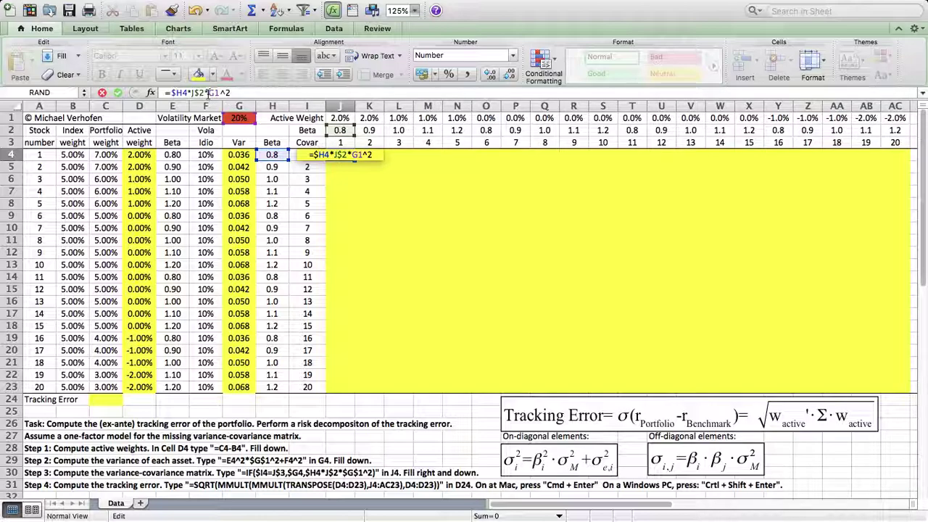
click(208, 92)
text($)
key(Right)
text($)
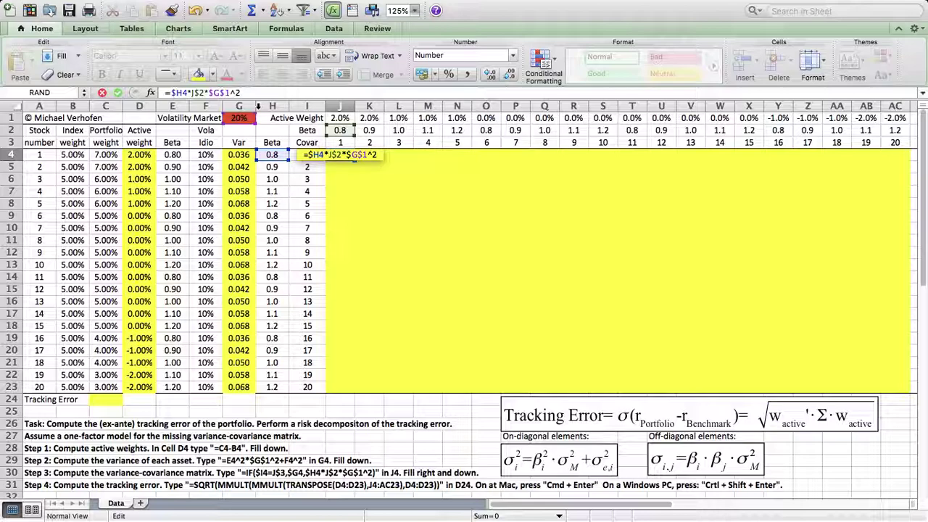
key(Return)
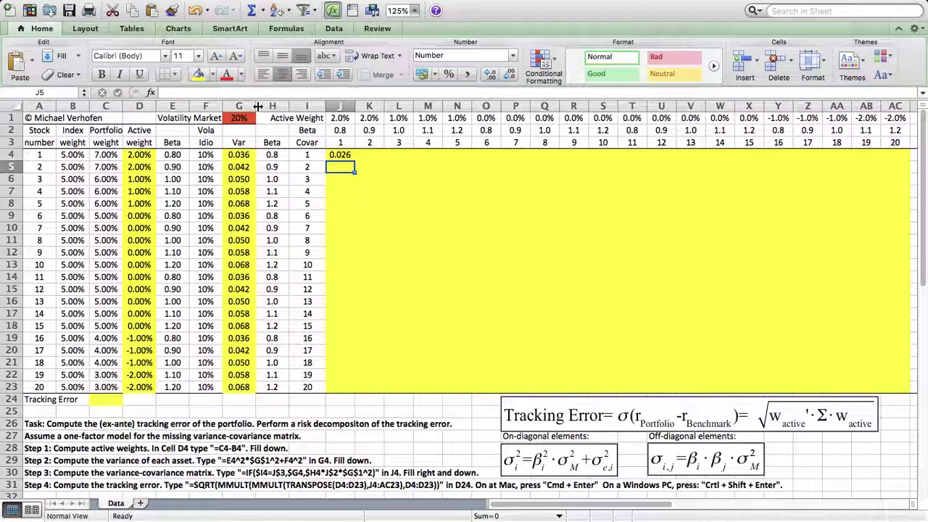
Step: Wrap the J4 formula in an IF that returns the variance on the diagonal: =if(I4=J3,G4,$H4*J$2*$G$1^2)
click(345, 155)
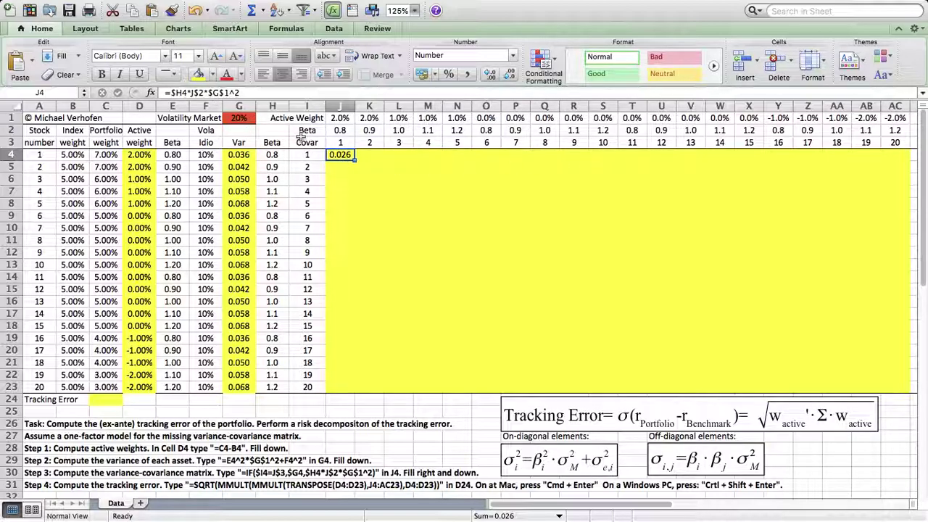
click(172, 93)
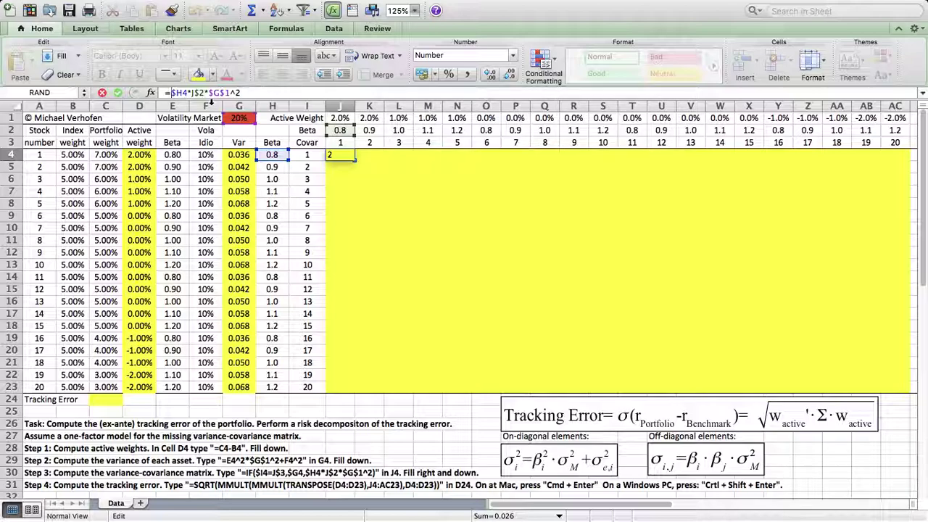
text(if()
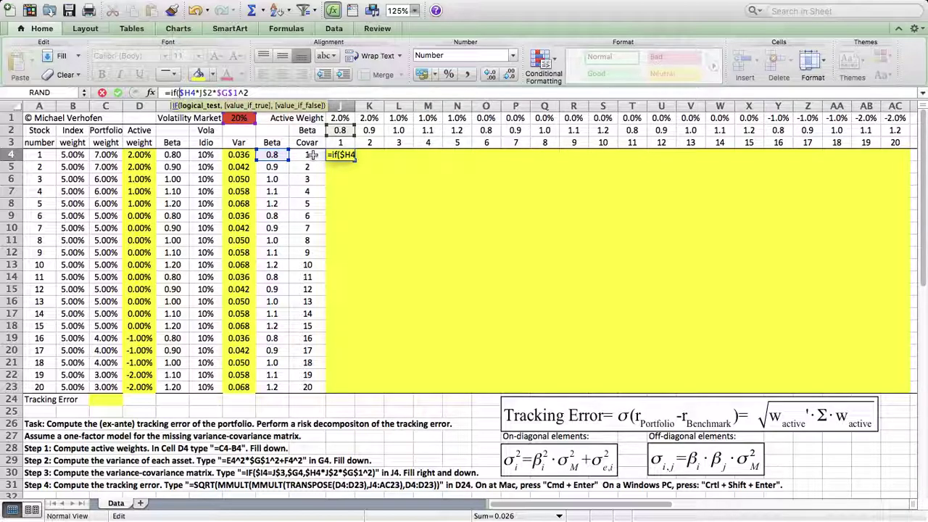
click(310, 155)
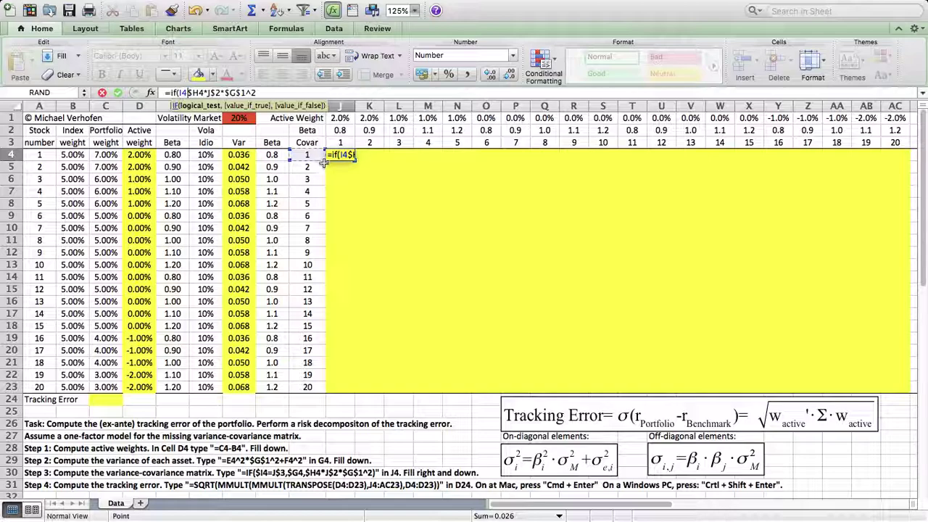
text(=)
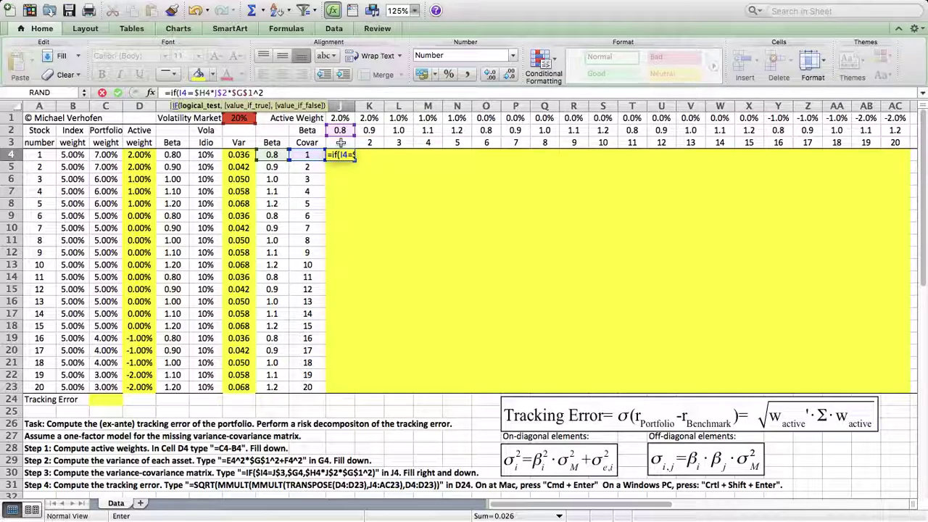
click(341, 143)
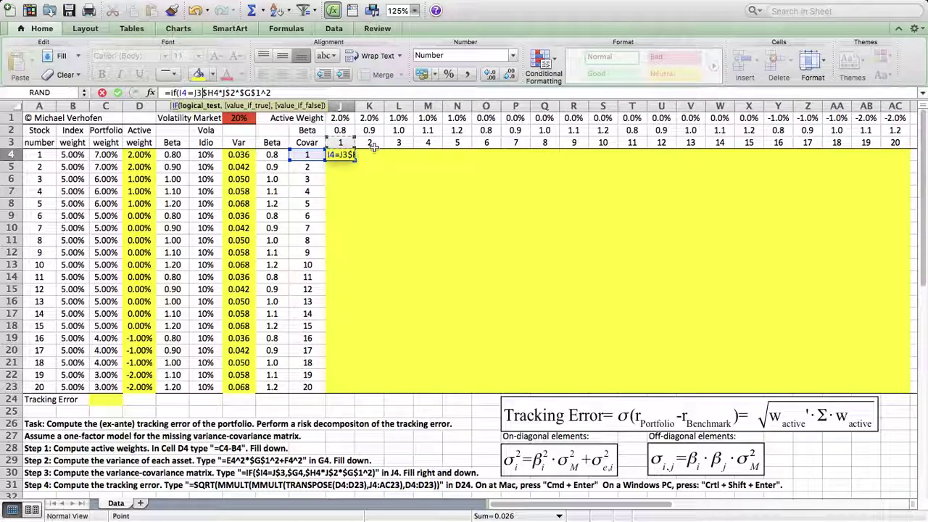
text(,)
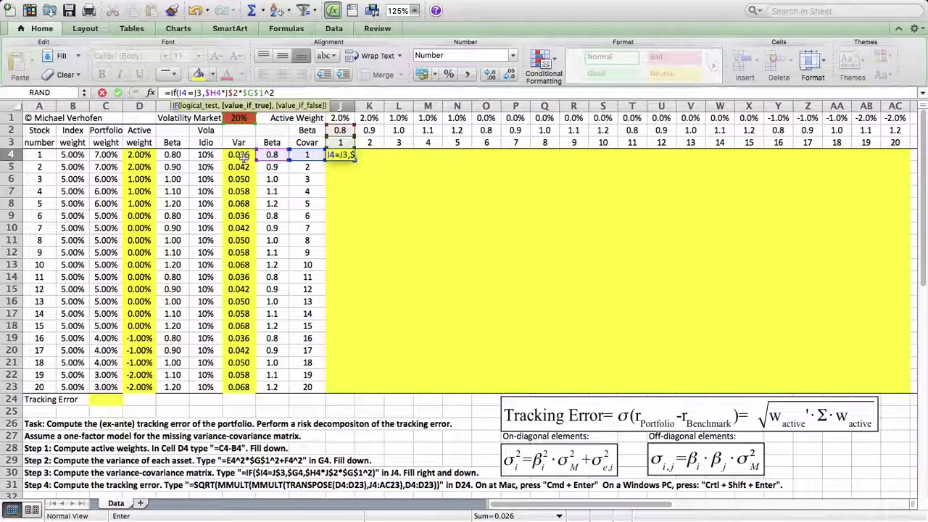
click(240, 155)
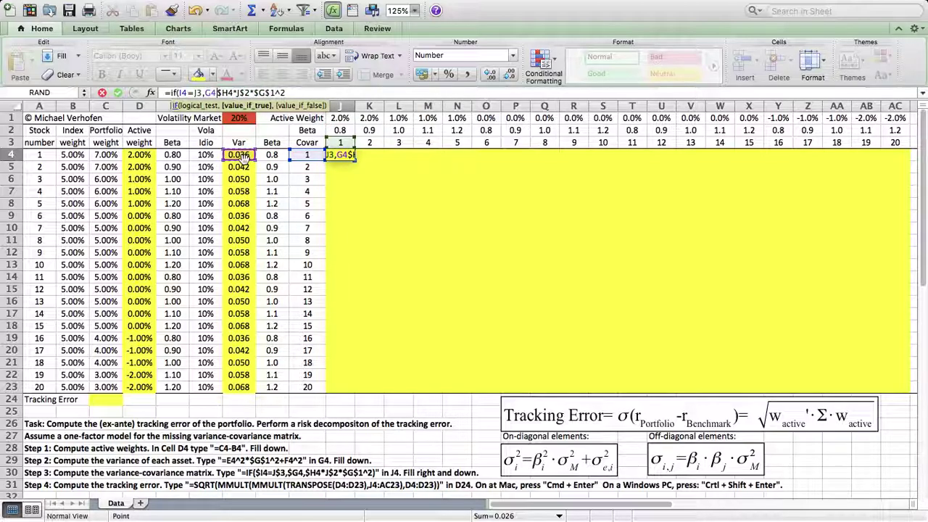
text(,)
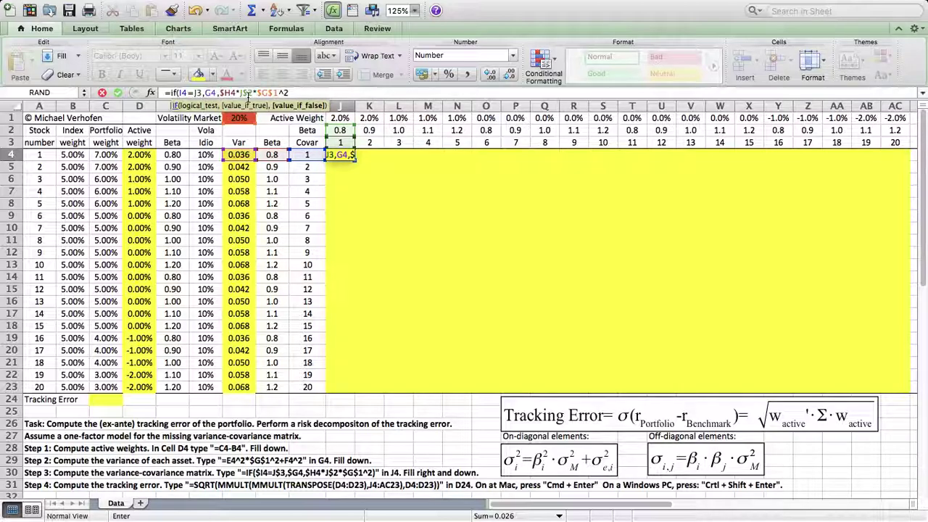
click(318, 94)
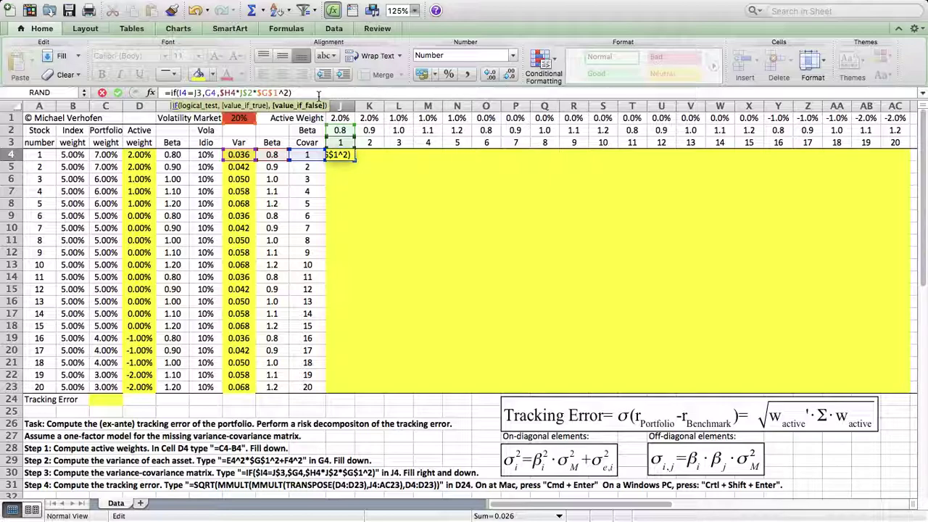
text())
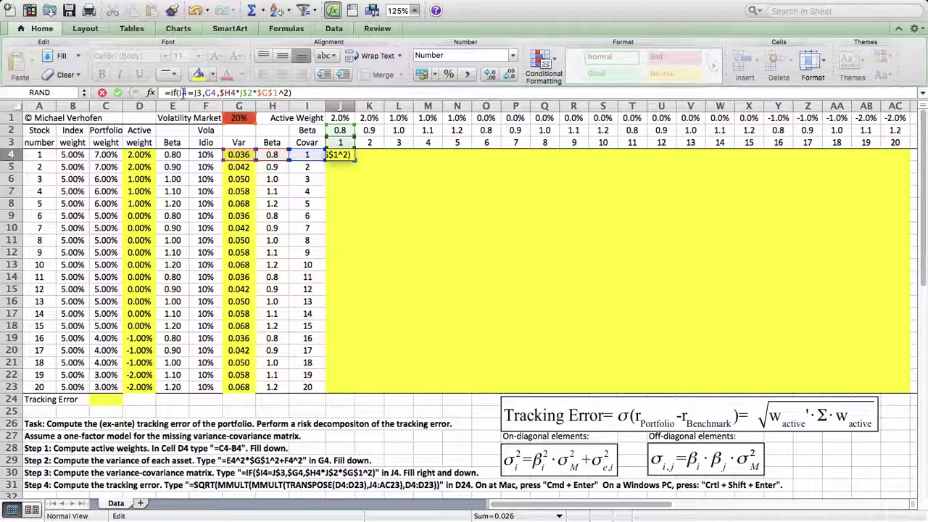
Step: Anchor the IF references in the J4 formula as $I4, J$3 and $G4, and commit the formula
click(207, 94)
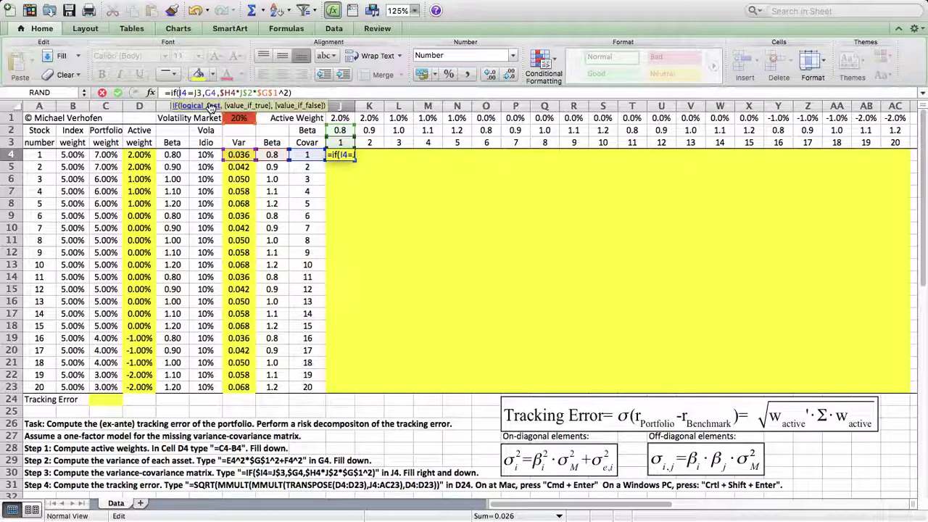
text($)
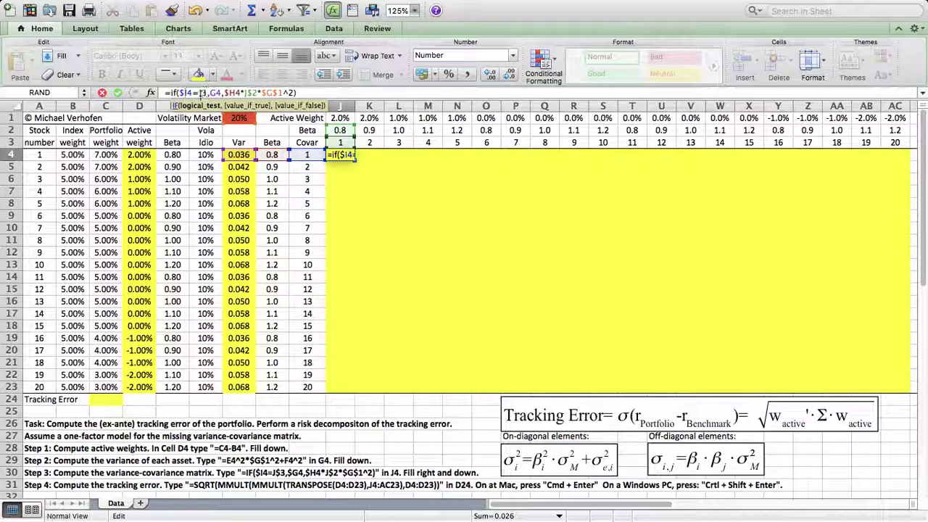
click(204, 92)
text($)
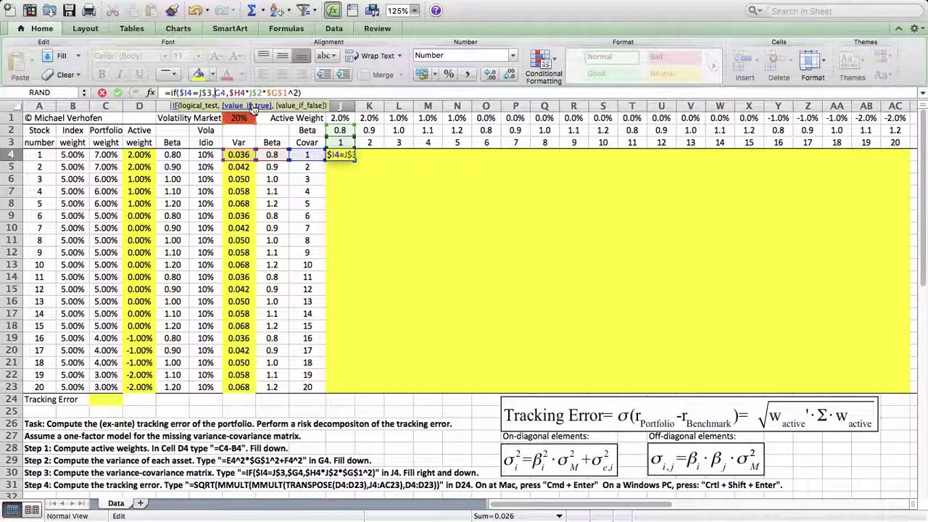
text($)
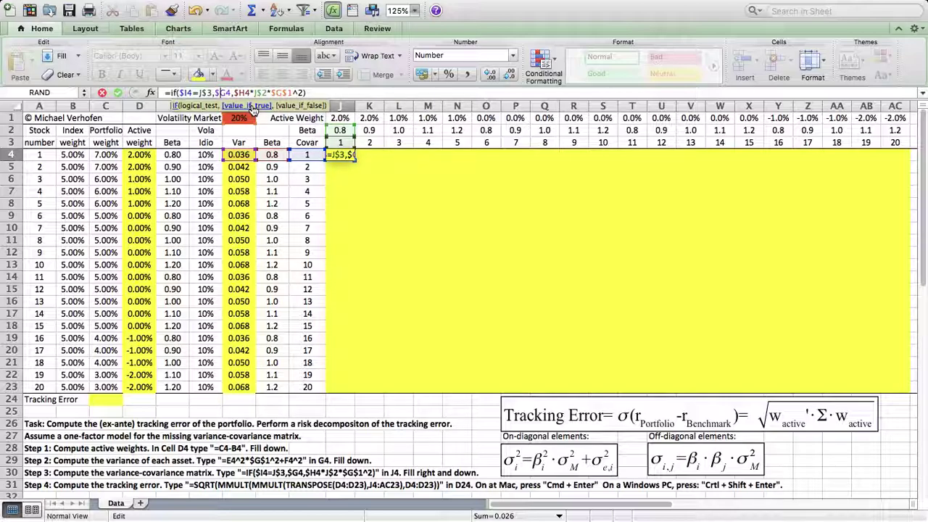
key(Return)
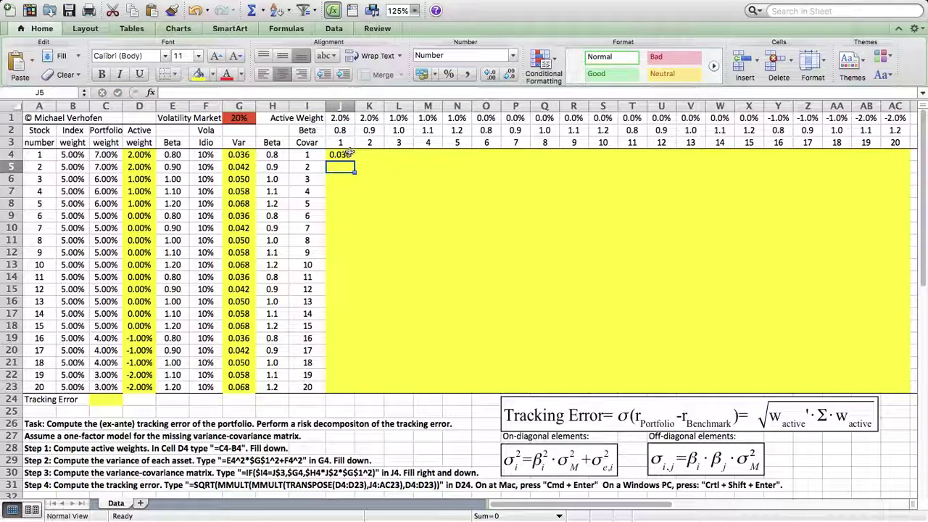
Step: Fill the J4 formula across and down through AC23 to complete the variance-covariance matrix
click(348, 153)
drag(355, 160, 900, 396)
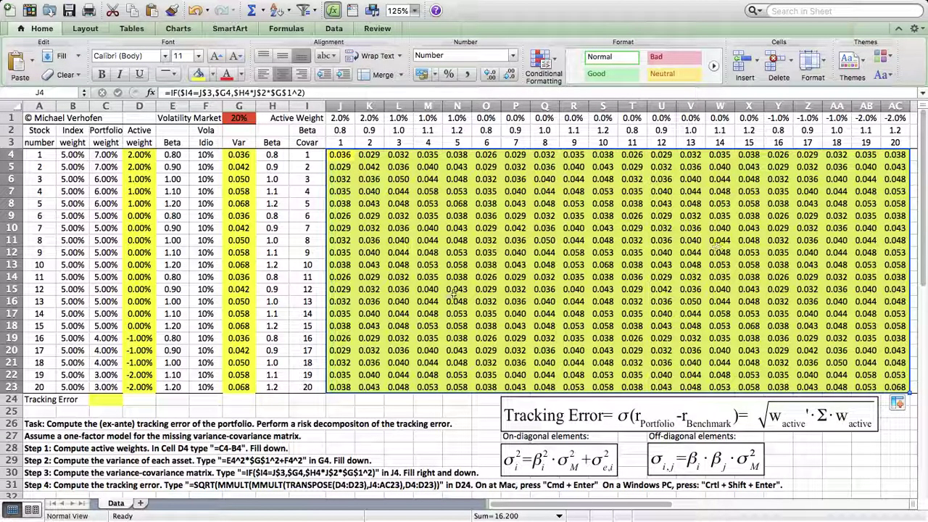
Step: Examine the diagonal cells of the variance-covariance matrix and their formulas from J4 to N8
click(341, 155)
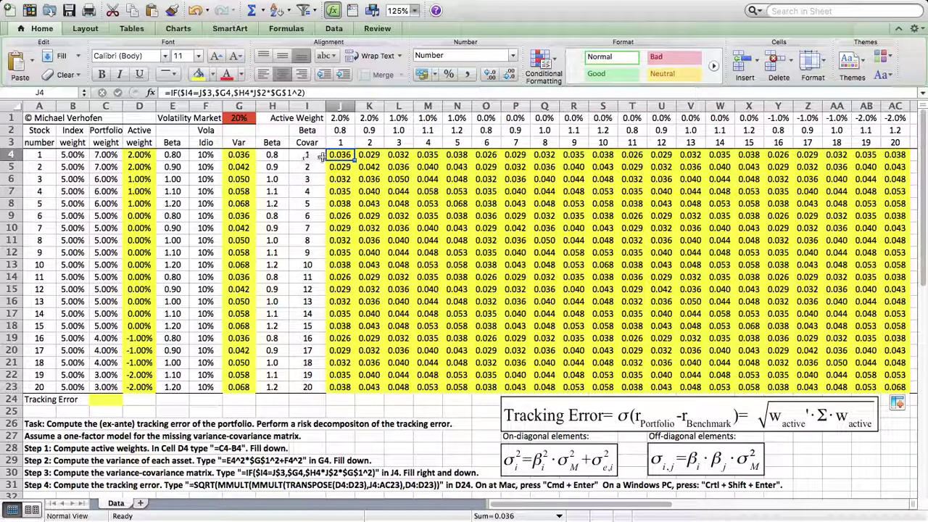
click(366, 168)
key(Down)
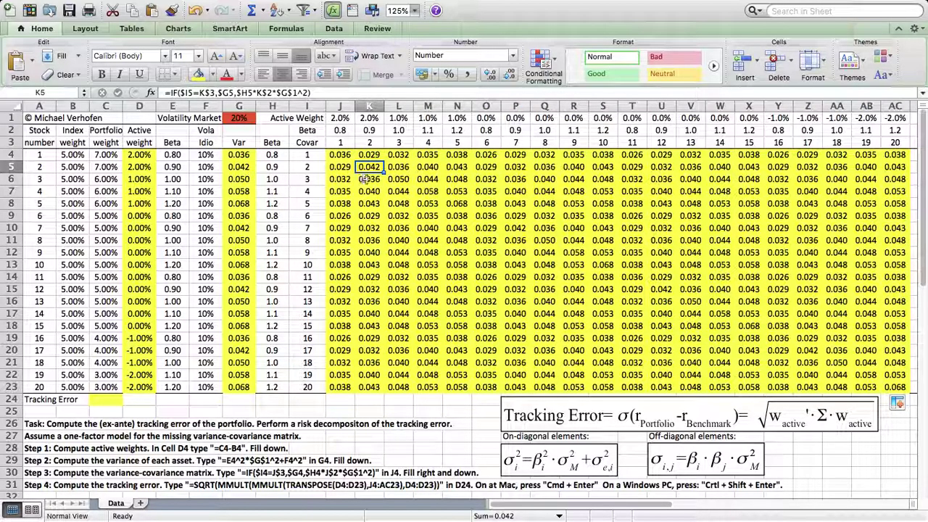
key(Right)
key(Down)
key(Right)
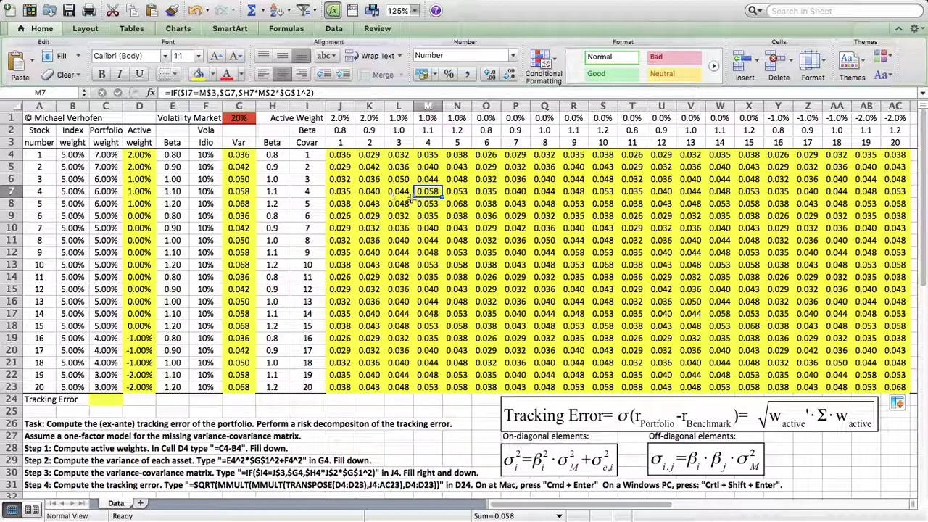
key(Down)
key(Right)
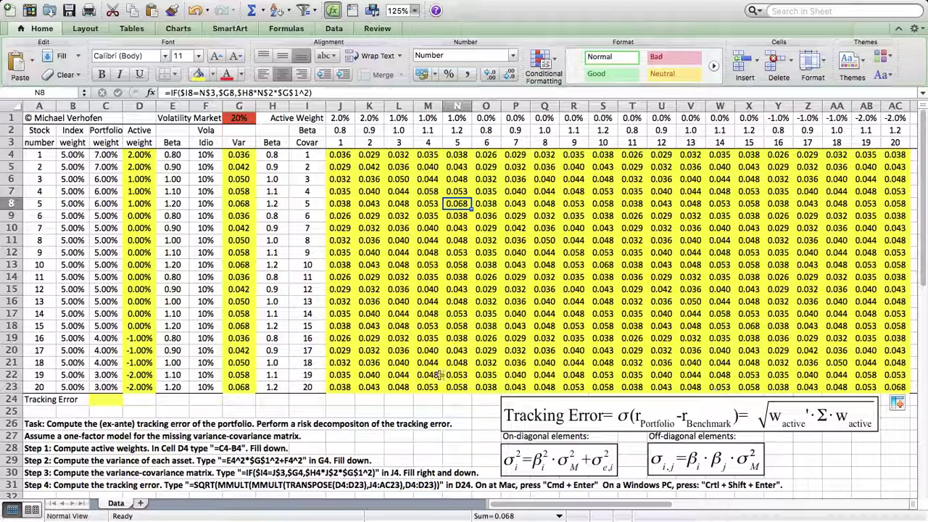
Step: Start the tracking error formula in C24 by multiplying transposed active weights by the covariance matrix: =mmult(transpose(D4:D23),J4:AC23)
click(116, 401)
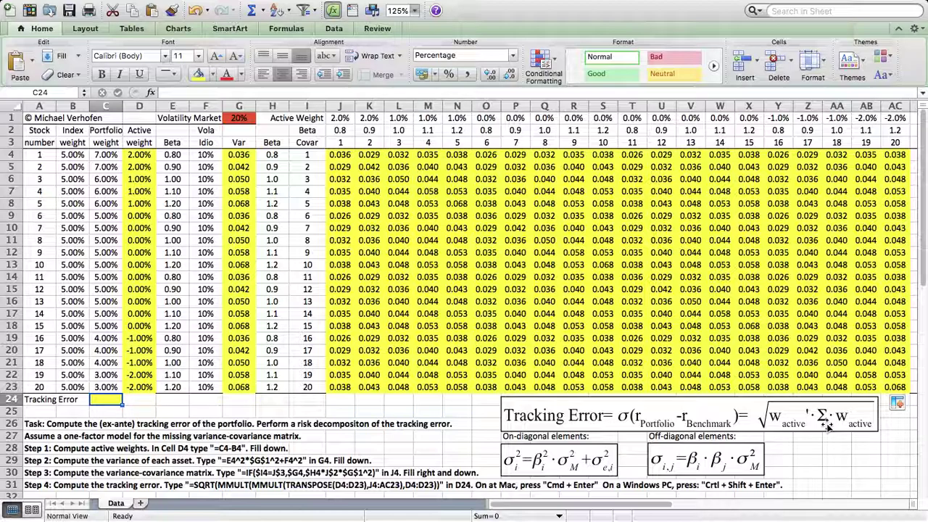
text(=mMULT)
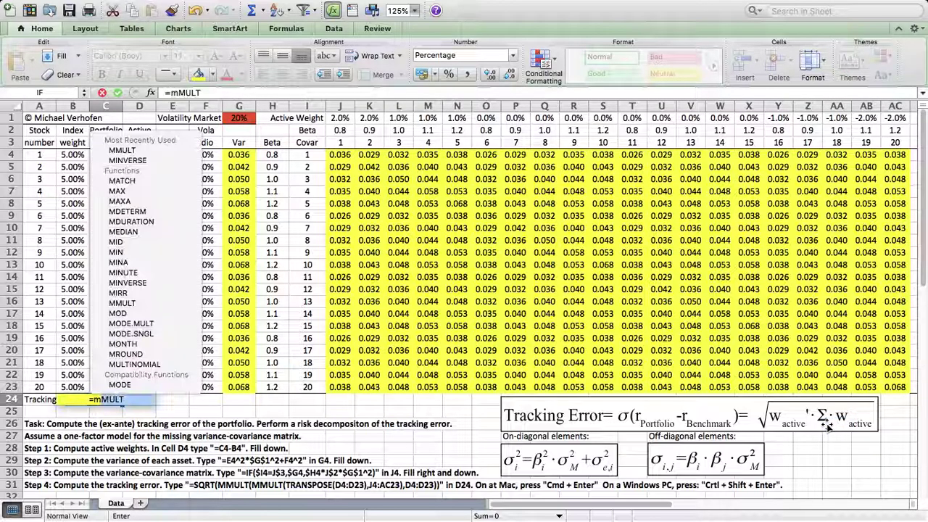
text(mult()
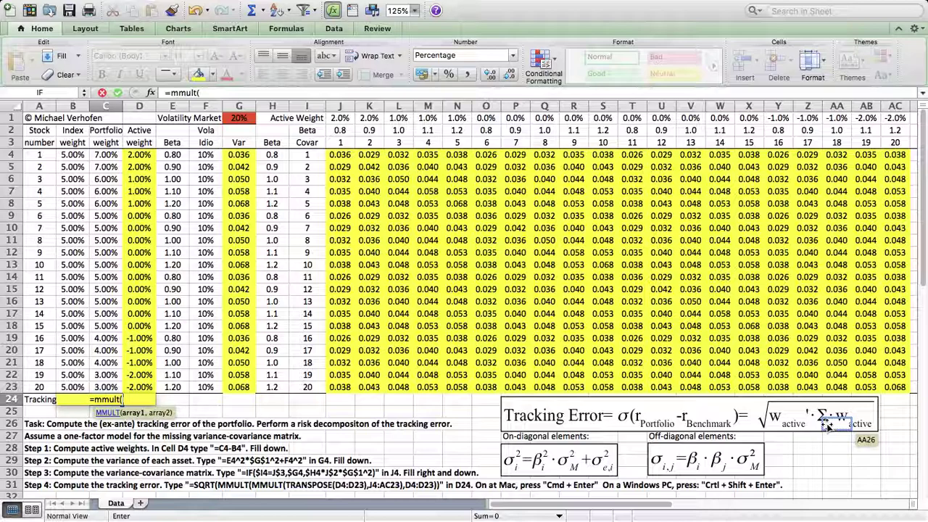
text(transpose()
drag(151, 154, 142, 387)
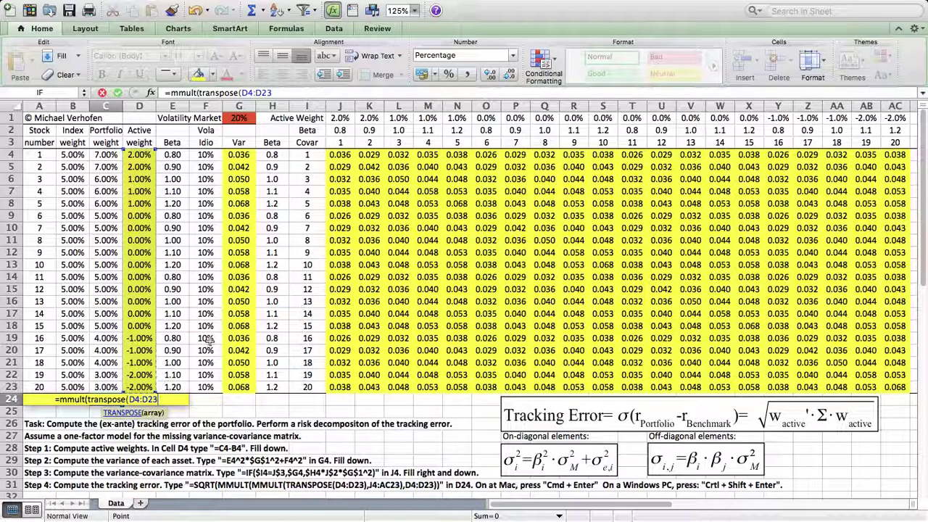
click(287, 93)
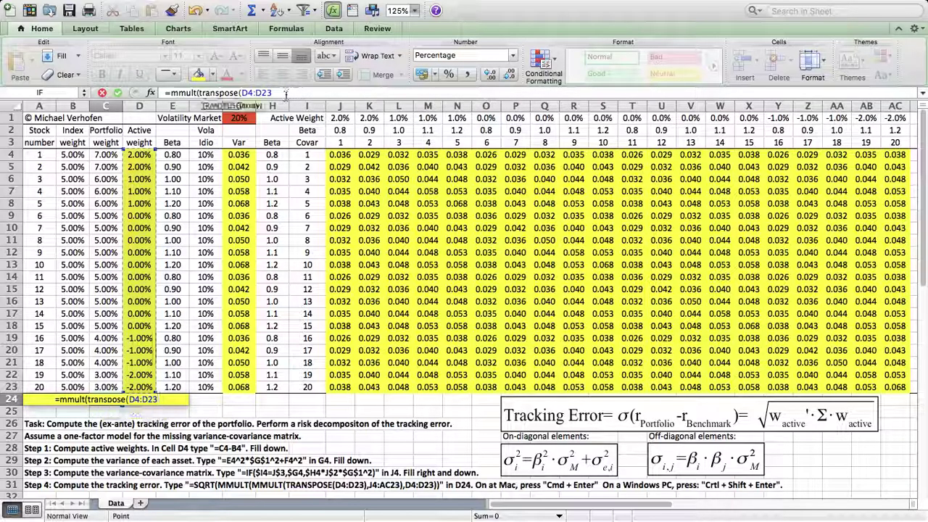
text(),)
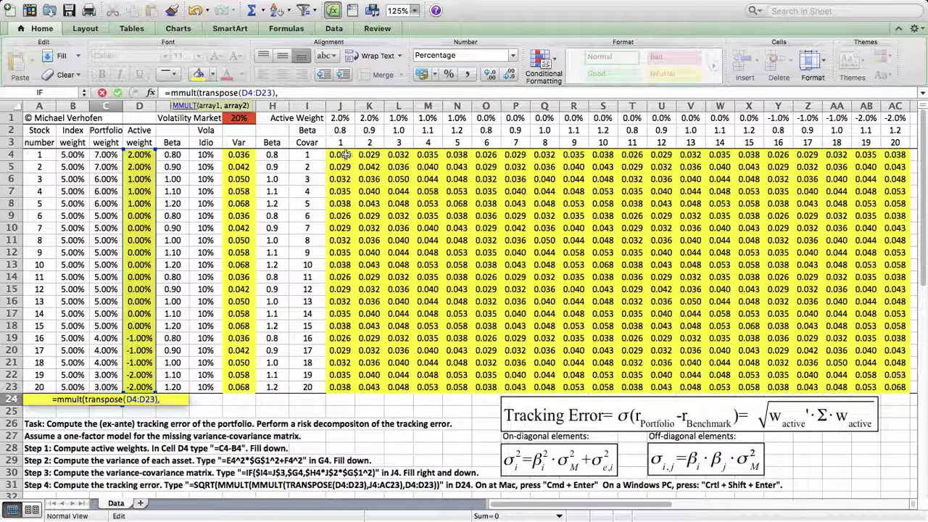
drag(340, 154, 885, 386)
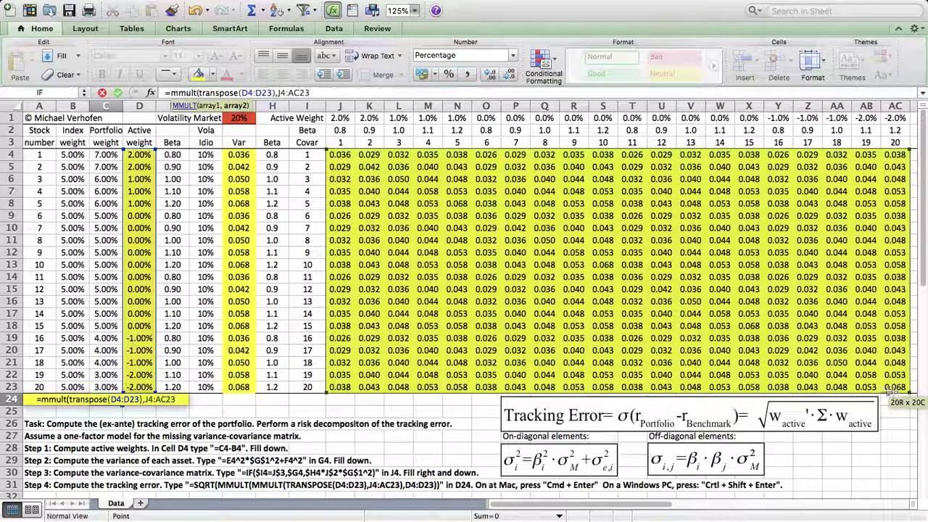
text())
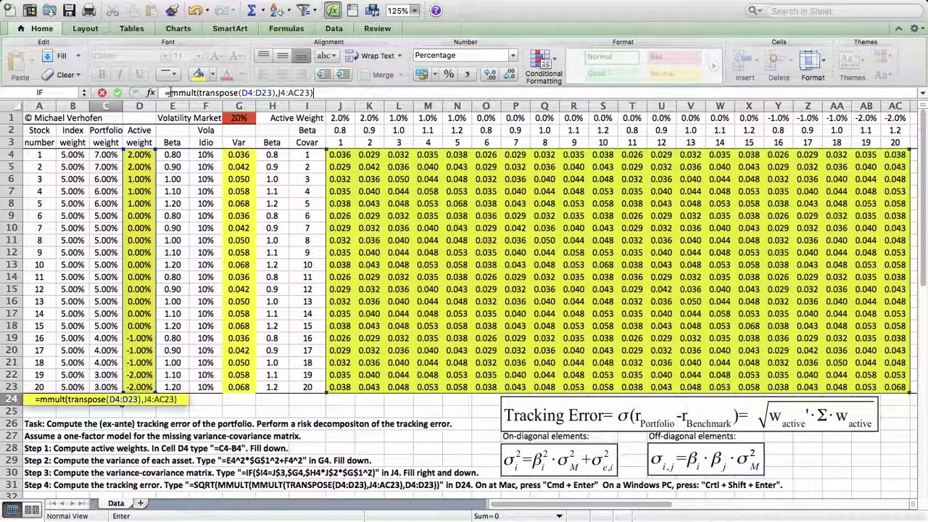
Step: Wrap the C24 formula in an outer MMULT with D4:D23 as second array and commit it as an array formula
click(173, 92)
text(m)
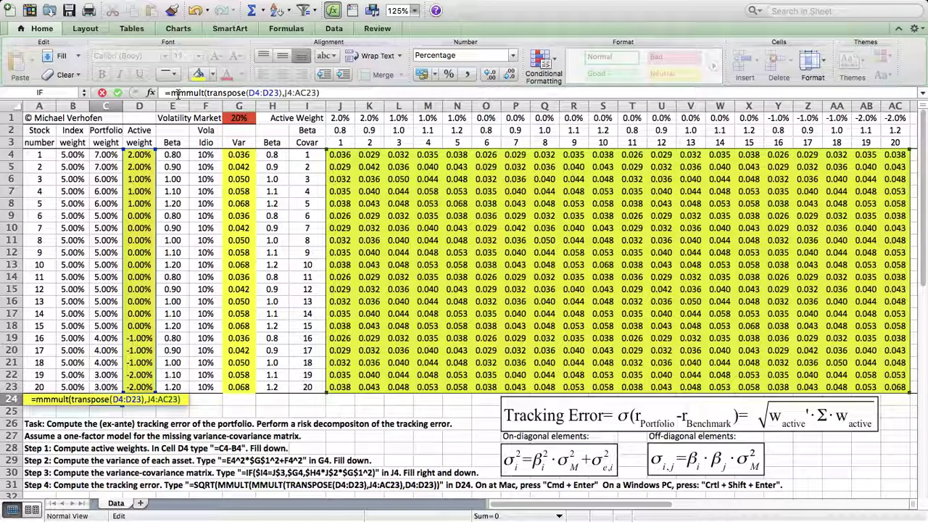
text(mult()
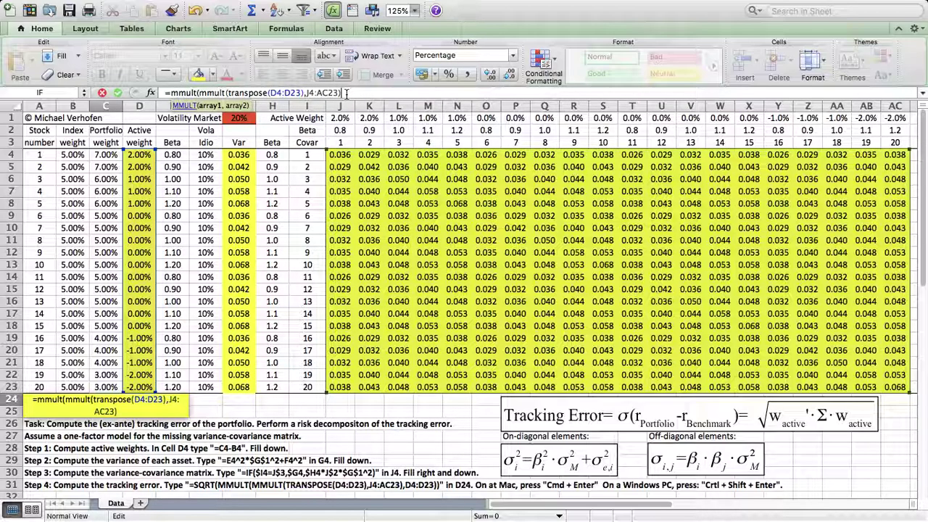
text(,)
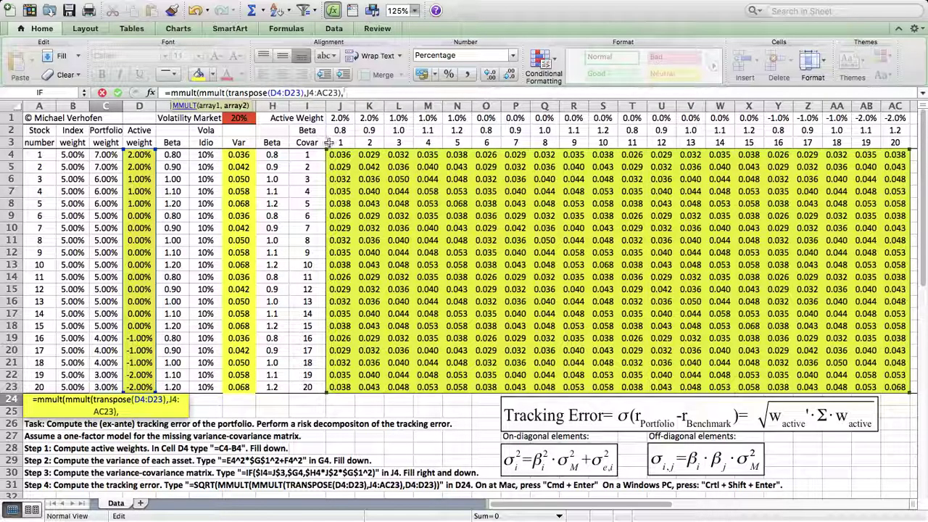
drag(148, 154, 145, 386)
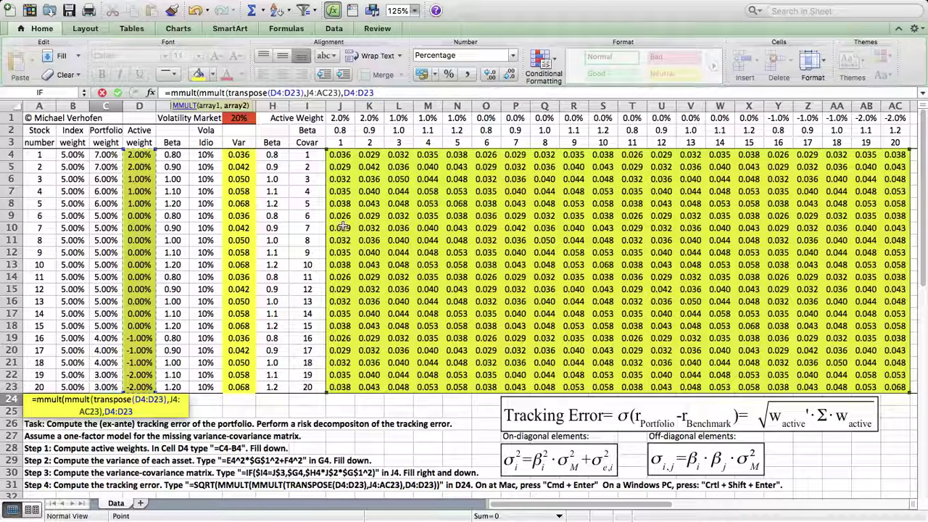
text())
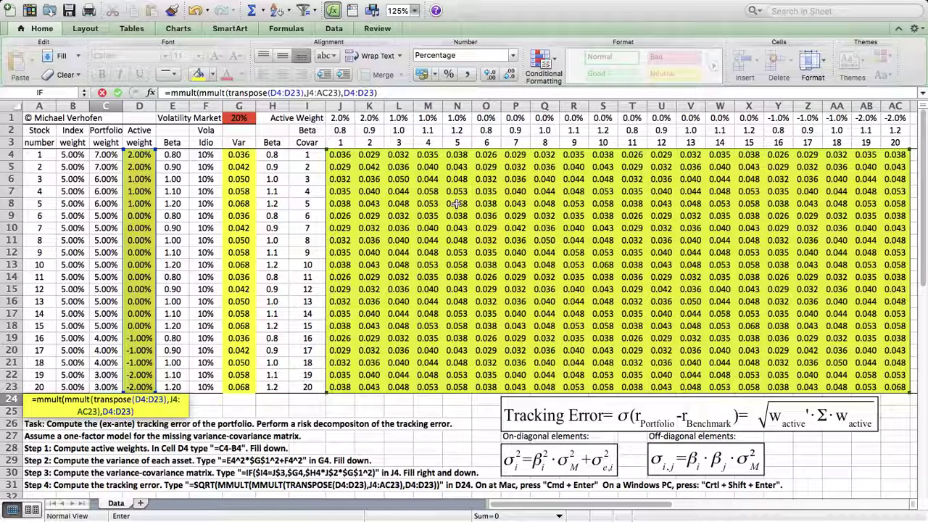
key(super+Return)
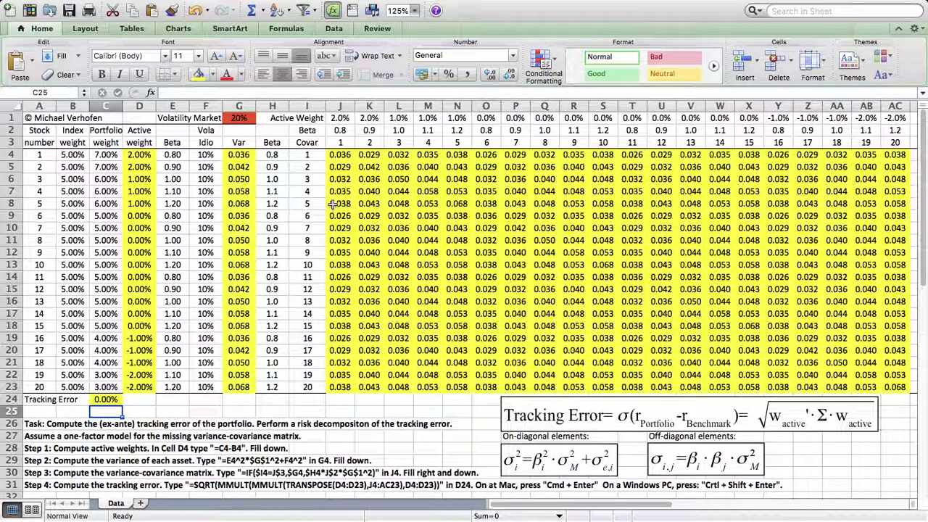
Step: Wrap the C24 formula in SQRT and recommit it as an array formula: =sqrt(MMULT(MMULT(TRANSPOSE(D4:D23),J4:AC23),D4:D23))
click(117, 400)
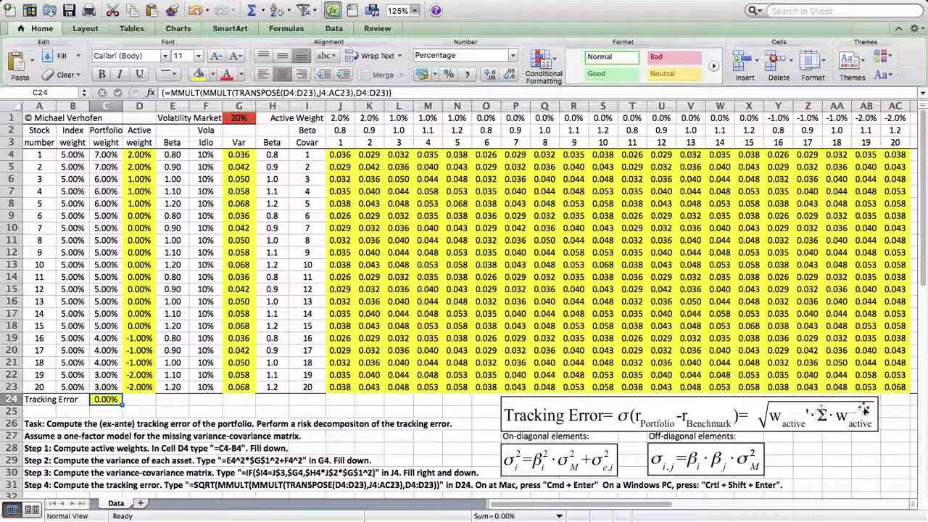
click(174, 93)
text(sqrt()
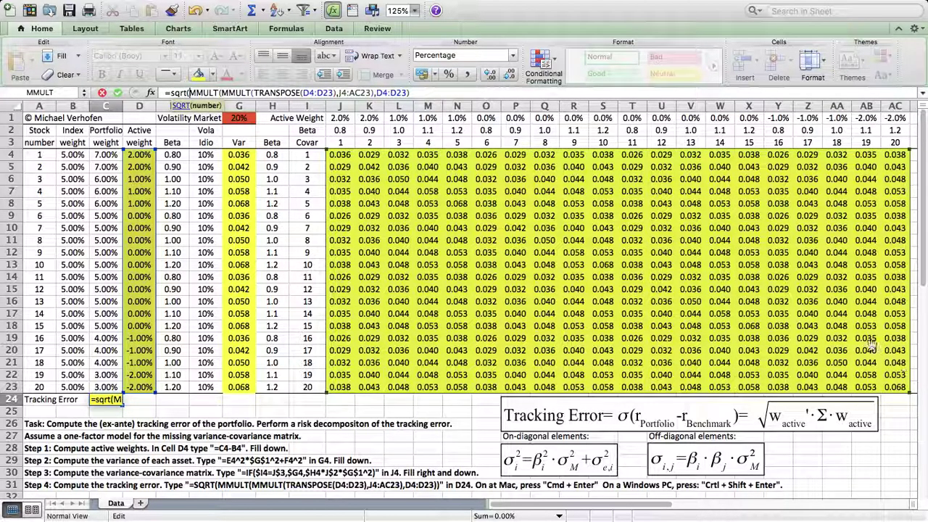
click(431, 92)
text())
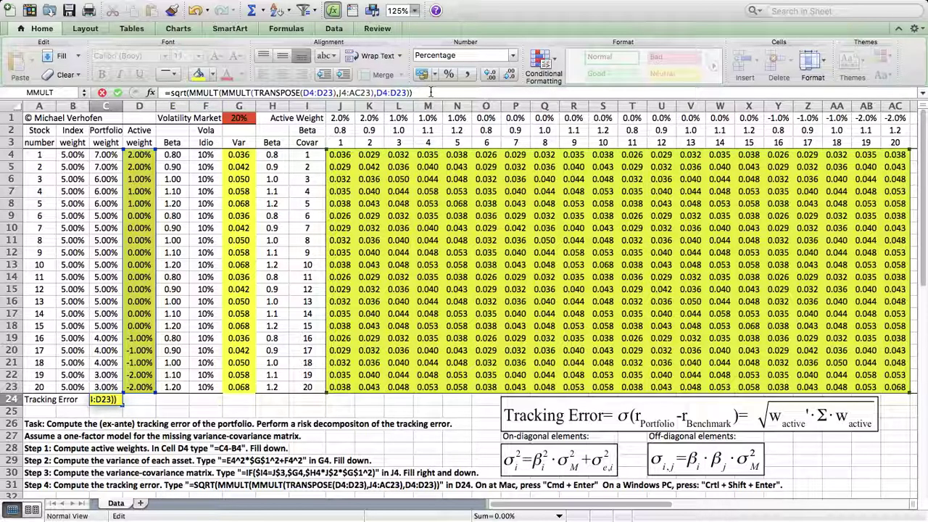
key(super+Return)
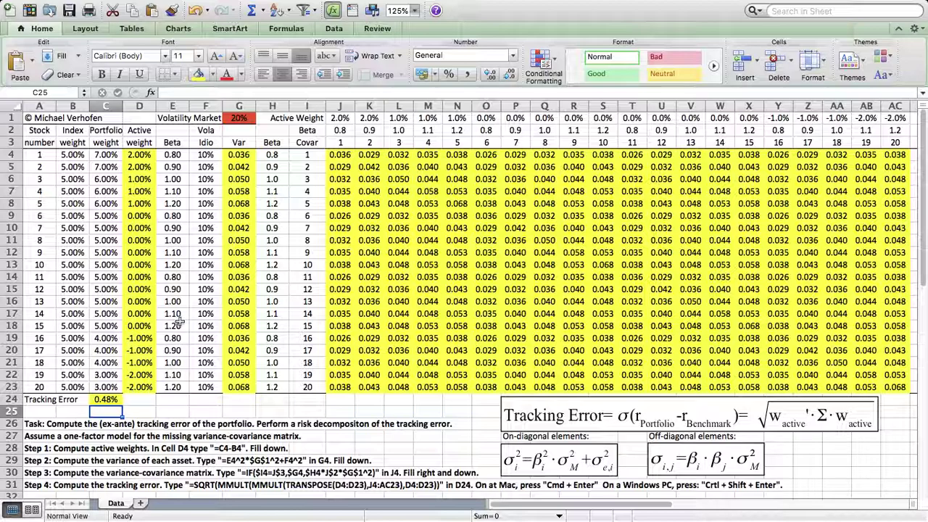
Step: Try an active weight of 10% for stock 1 in D4 and set it back to 2%
click(149, 156)
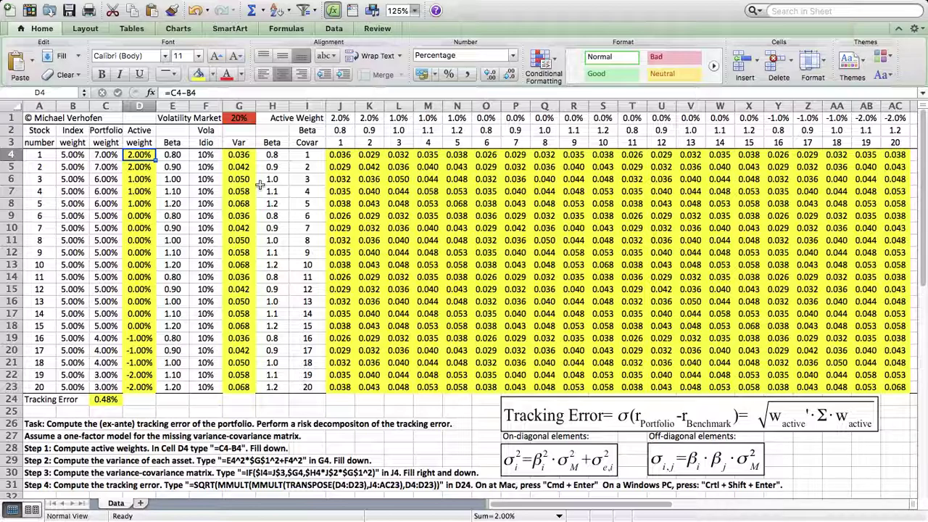
text(10%)
key(Return)
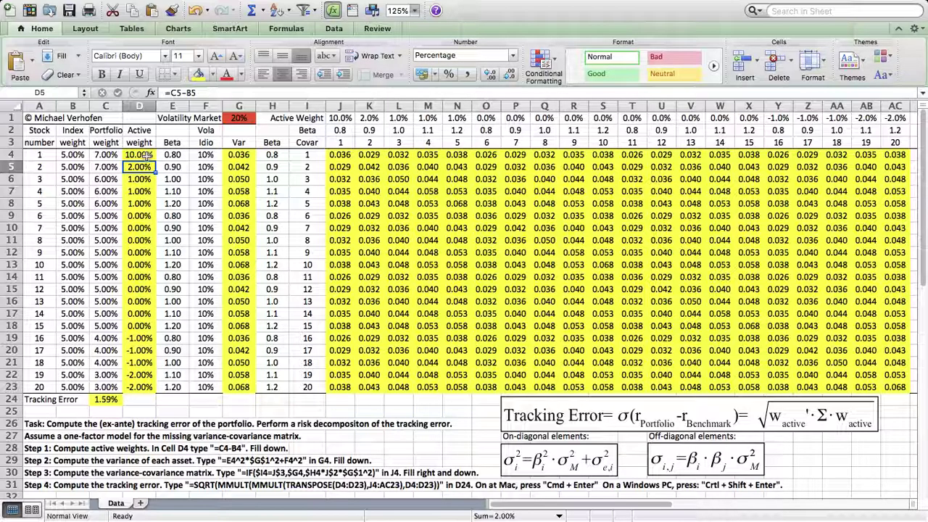
click(147, 156)
text(2%)
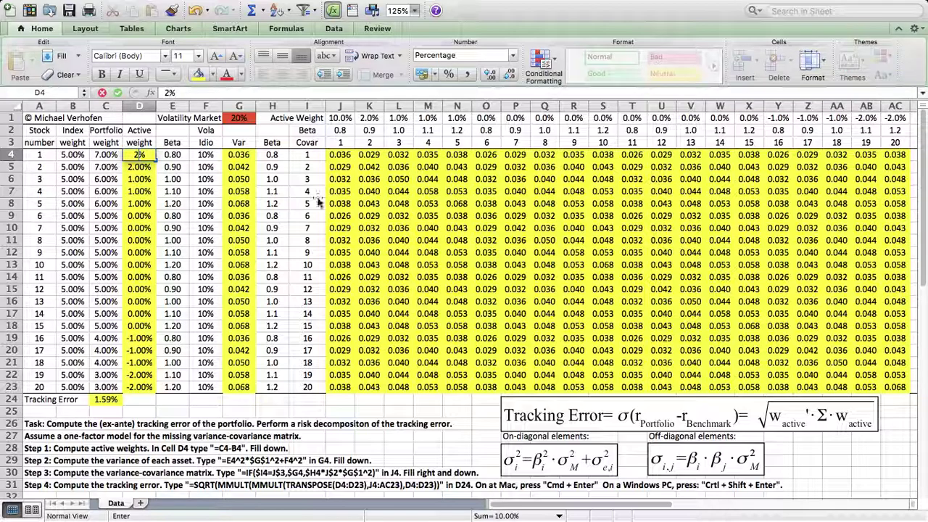
key(Return)
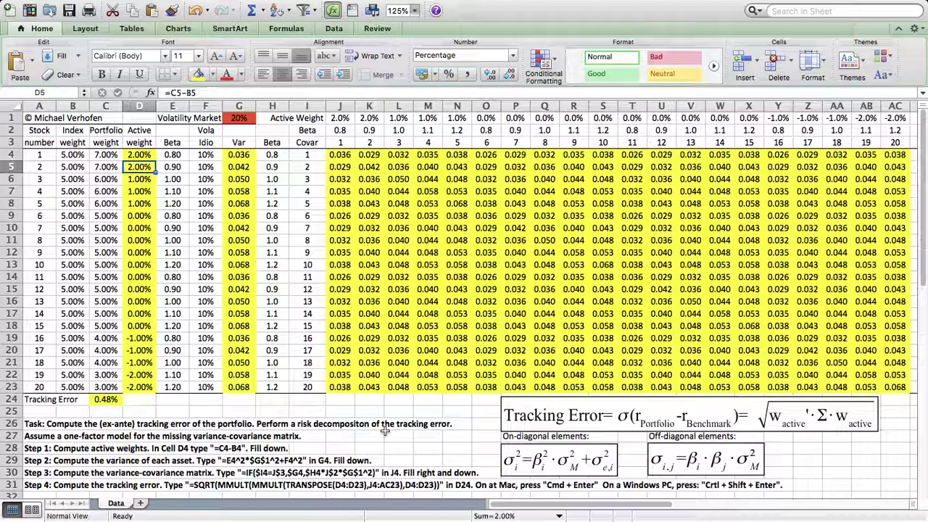
Step: Start the risk decomposition formula in AF4 with stock 1's active weight as a factor: =D4*
drag(515, 503, 613, 502)
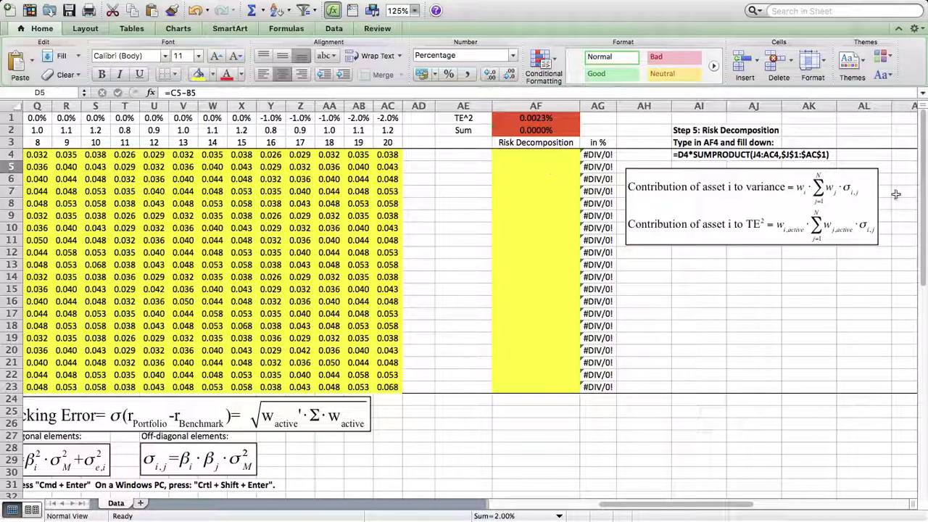
drag(388, 154, 123, 154)
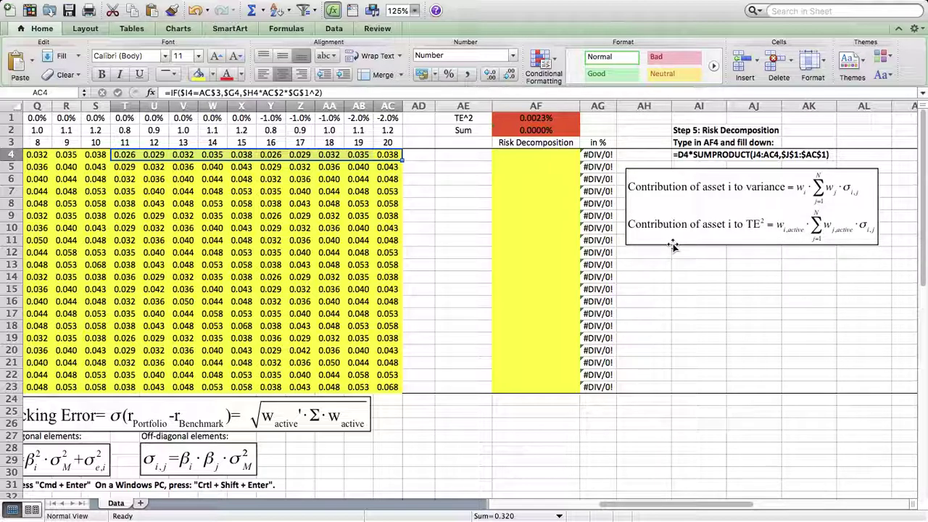
click(559, 155)
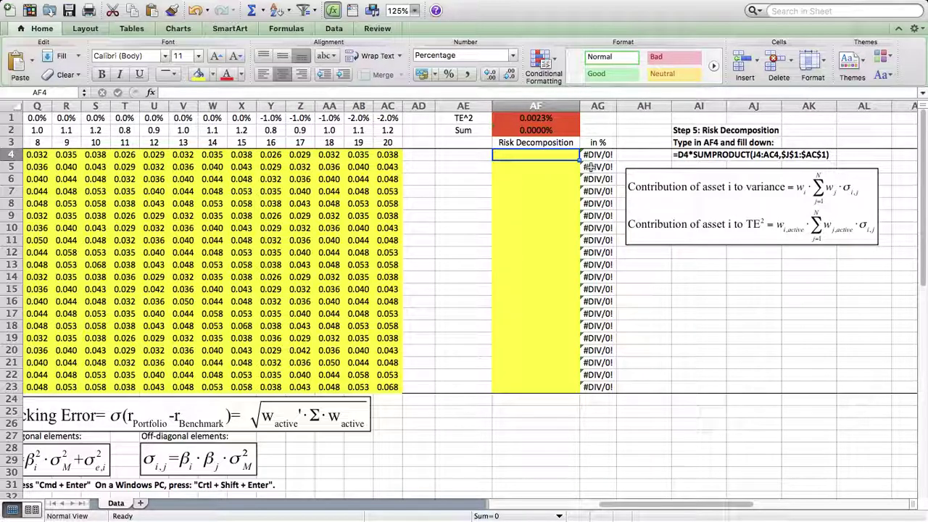
text(=)
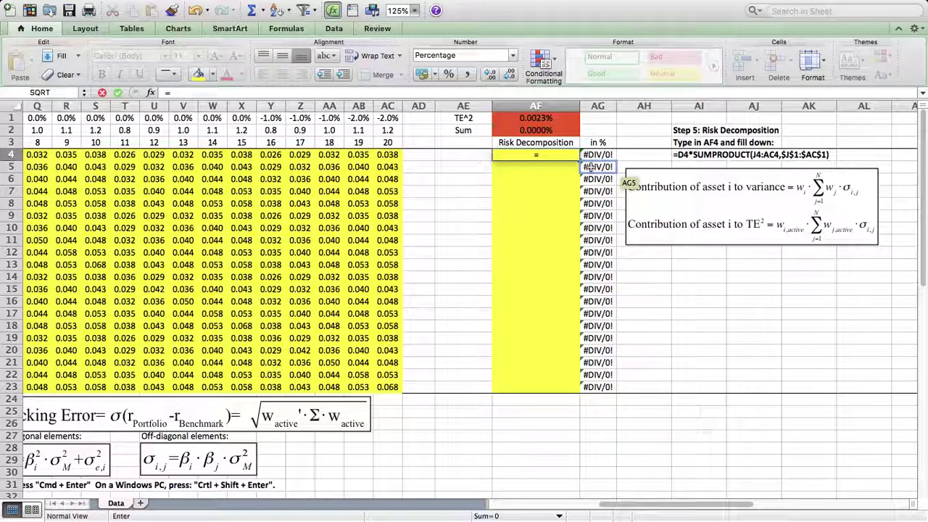
key(Left)
key(Left)
key(Left)
key(Left)
key(Left)
key(Left)
key(Left)
key(Left)
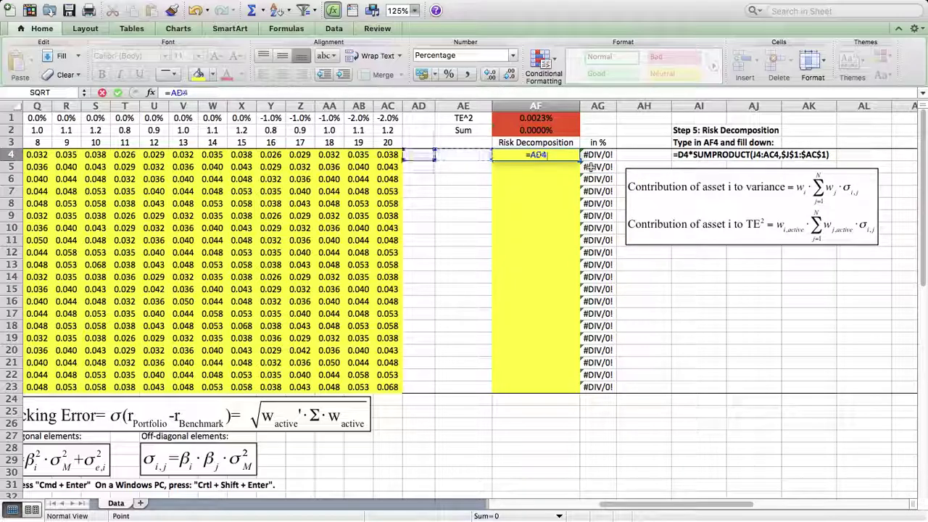
key(Left)
key(Left)
key(Left)
key(Left)
key(Left)
key(Left)
key(Left)
key(Left)
key(Left)
key(Left)
key(Left)
key(Left)
key(Left)
key(Left)
key(Left)
key(Left)
key(Left)
key(Left)
key(Left)
key(Left)
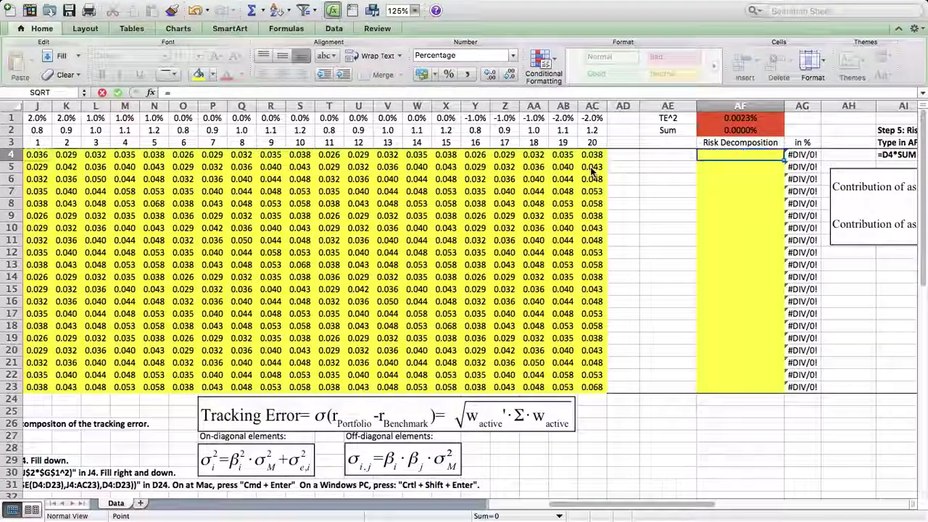
key(Left)
key(Left)
key(Left)
key(Right)
key(Right)
key(Right)
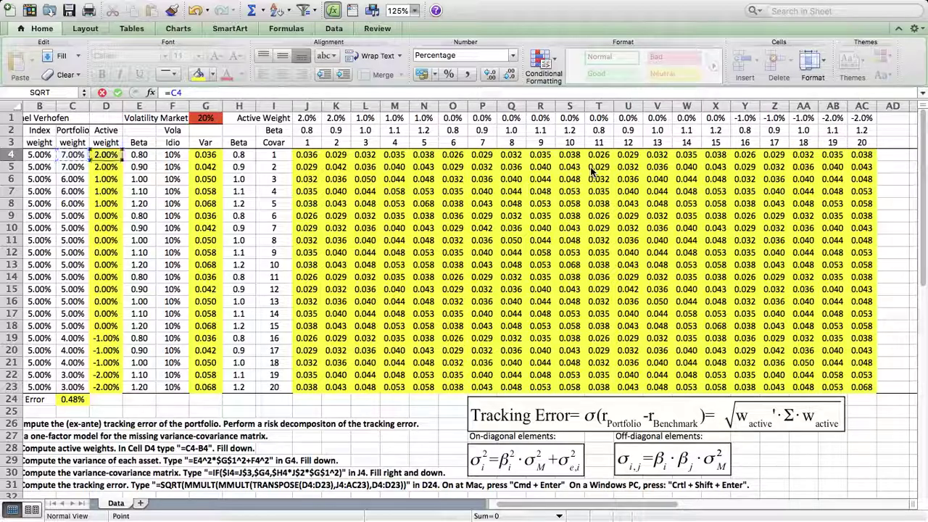
drag(630, 509, 845, 505)
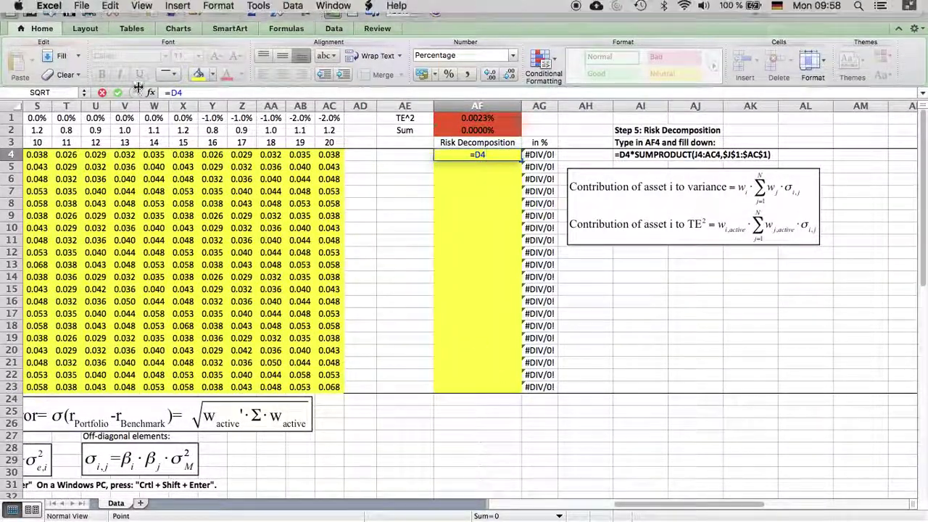
click(208, 94)
text(*)
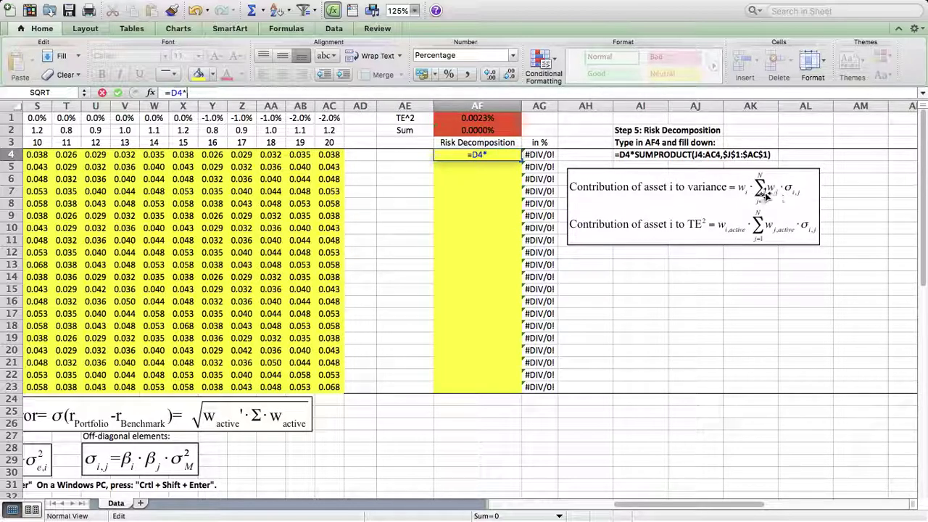
Step: Extend the AF4 formula with a SUMPRODUCT whose first array is stock 1's covariance row: =D4*sumproduct(J4:AC4,
text(sumproduct()
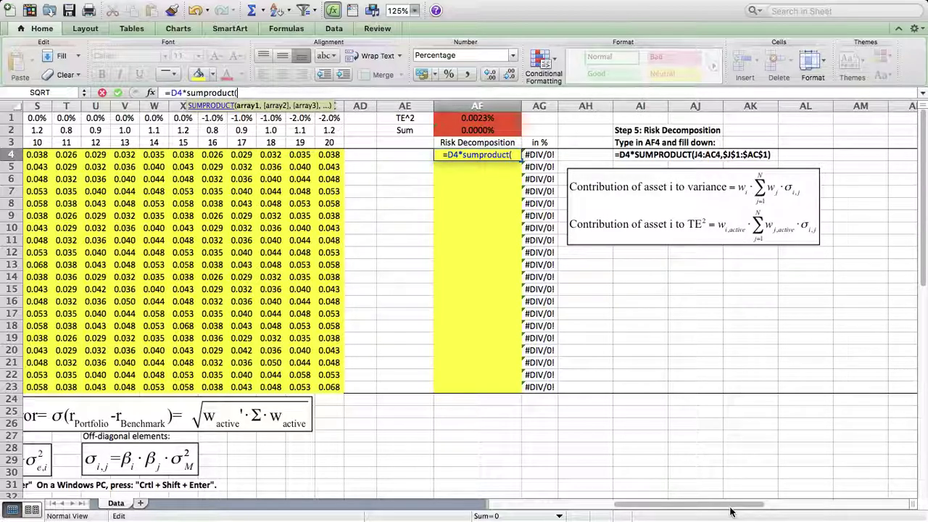
drag(730, 510, 653, 498)
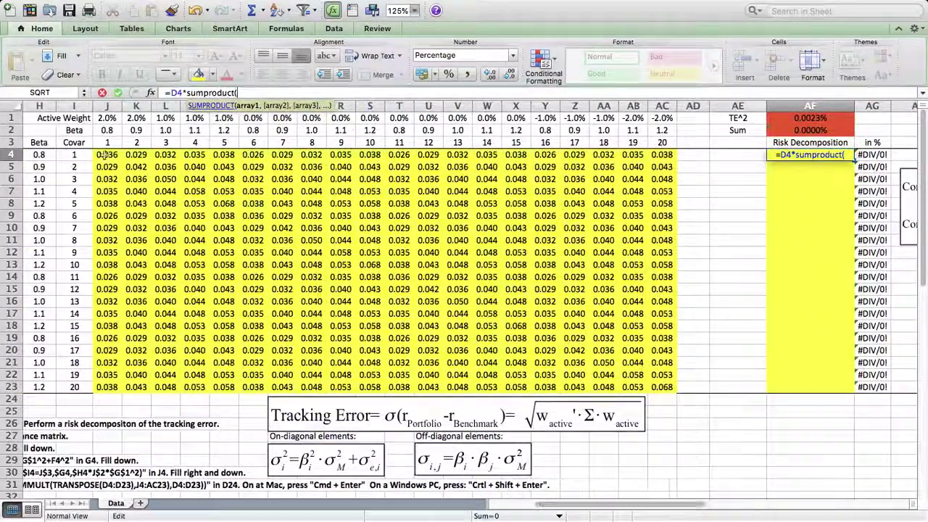
drag(102, 155, 661, 154)
drag(685, 504, 769, 503)
click(276, 92)
text(,)
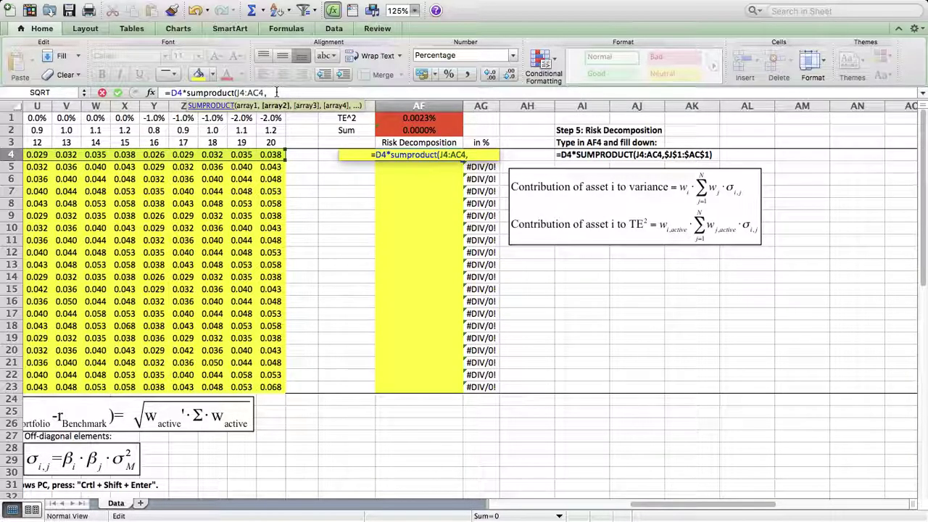
Step: Add the active weight row J1:AC1 as the second SUMPRODUCT array in the AF4 formula
drag(653, 505, 565, 502)
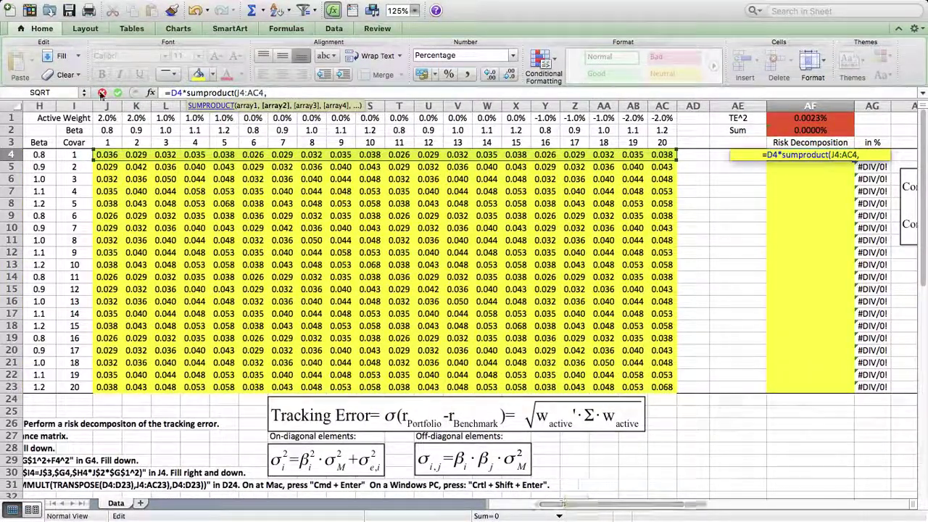
click(107, 118)
drag(223, 118, 663, 118)
drag(702, 504, 790, 501)
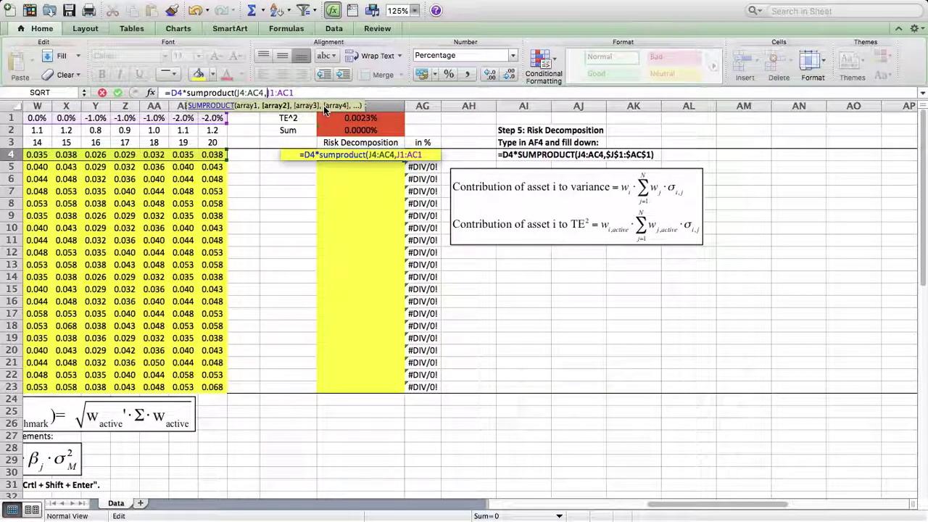
Step: Make the second array absolute as $J$1:$AC$1, close the parenthesis and commit =D4*SUMPRODUCT(J4:AC4,$J$1:$AC$1) in AF4
key(Left)
key(Left)
key(Left)
key(Left)
key(Left)
key(Left)
text($J$)
key(Right)
key(Right)
text($)
key(Right)
key(Right)
text($)
key(Right)
text())
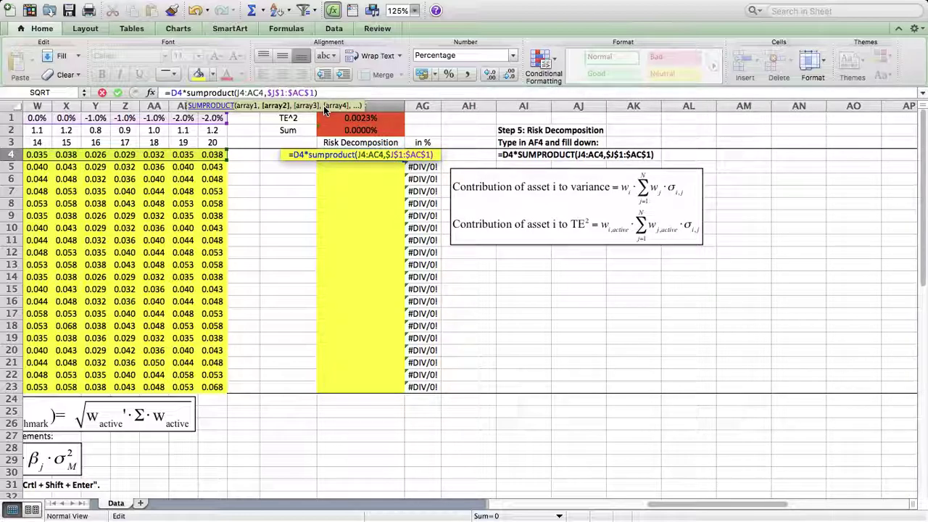
key(Return)
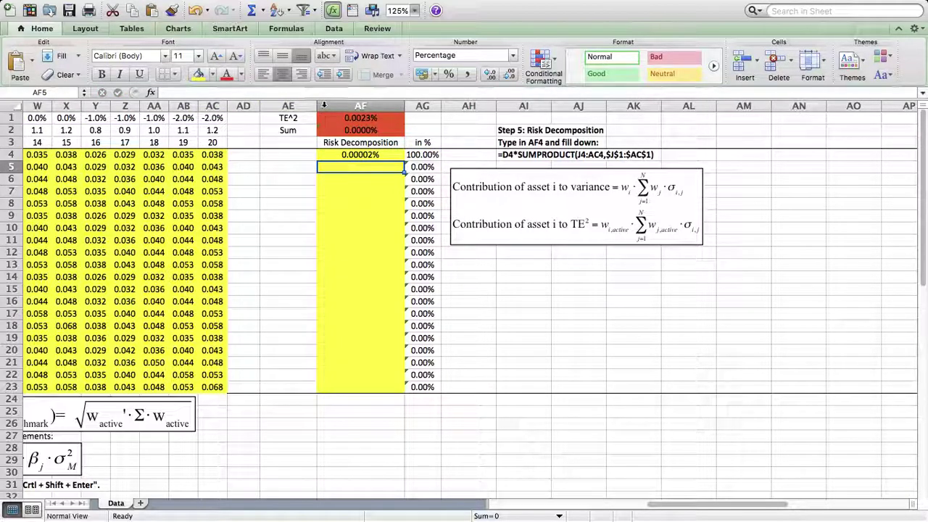
Step: Fill the AF4 risk decomposition formula down to AF23 for all 20 stocks
click(394, 155)
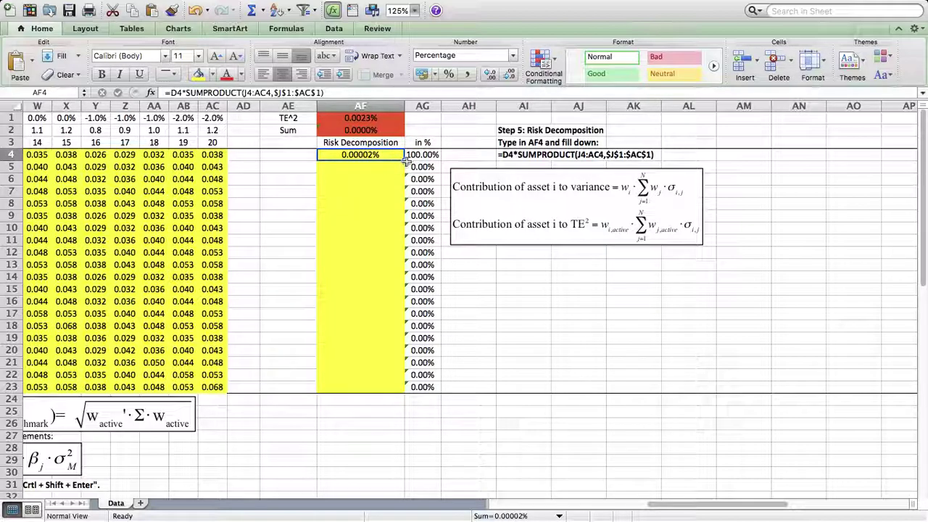
click(407, 161)
click(401, 160)
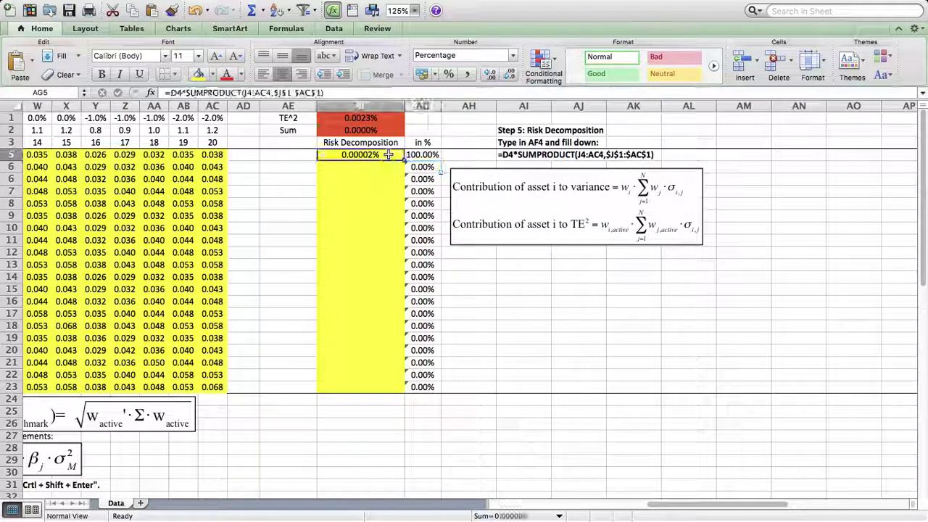
click(406, 161)
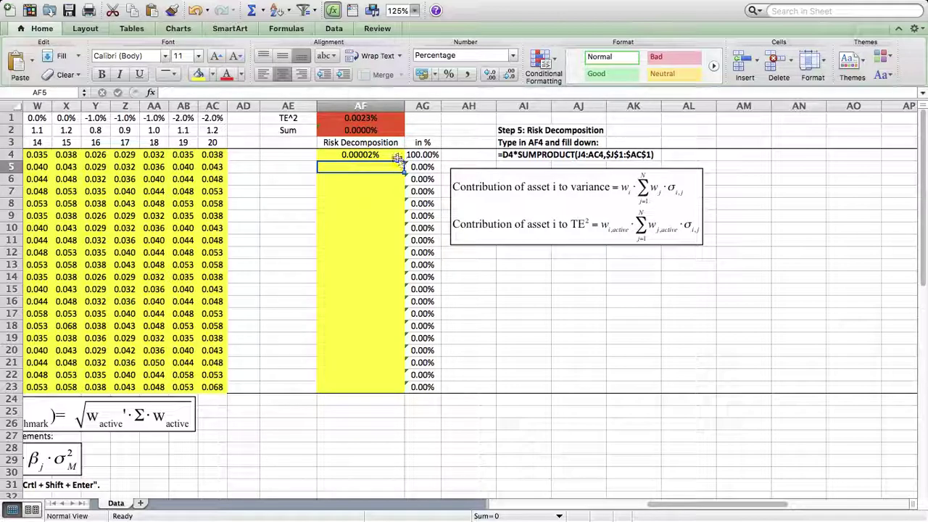
click(403, 160)
click(407, 161)
click(402, 160)
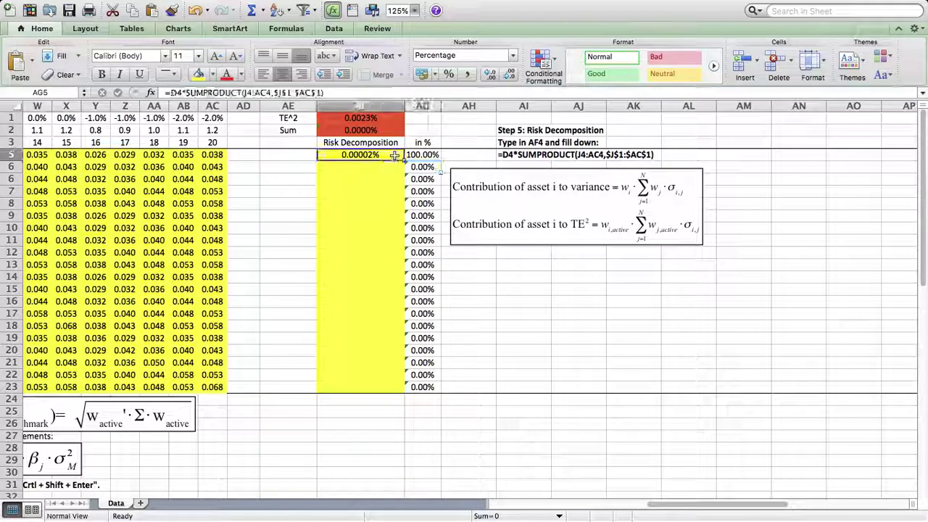
click(407, 161)
click(403, 160)
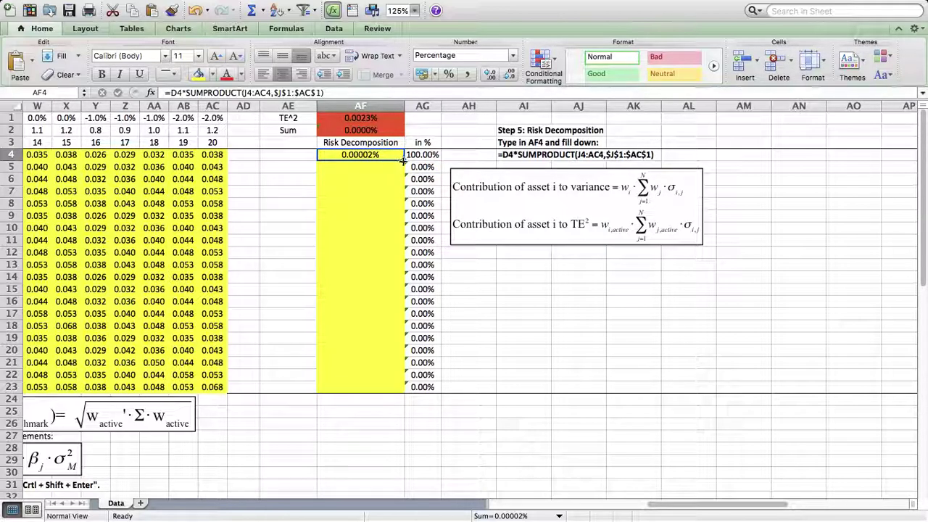
drag(403, 161, 397, 384)
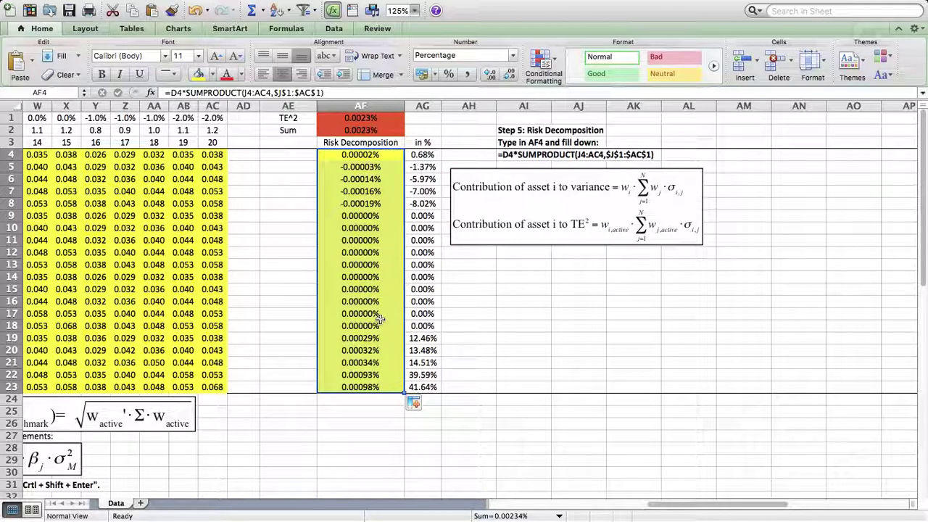
Step: Check the formulas behind the contribution sum in AF2 and the squared tracking error in AF1, leaving both unedited
click(377, 155)
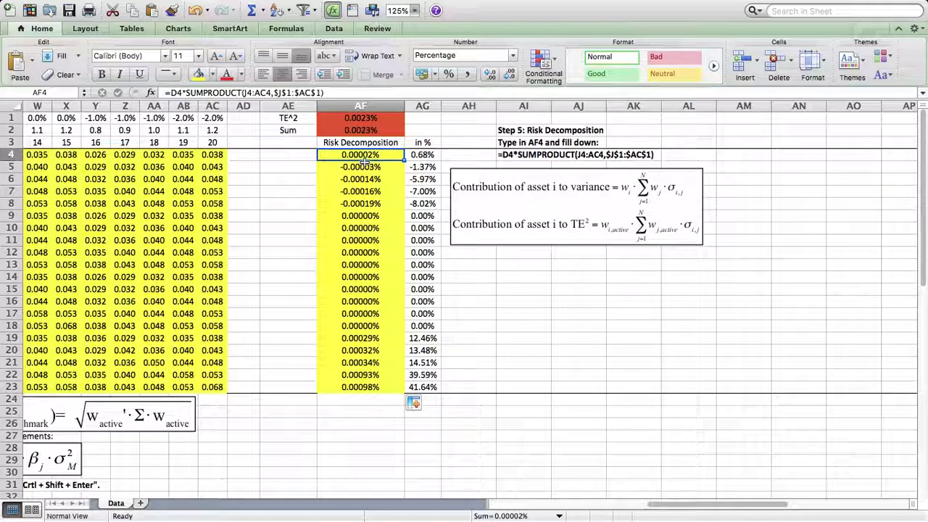
click(387, 130)
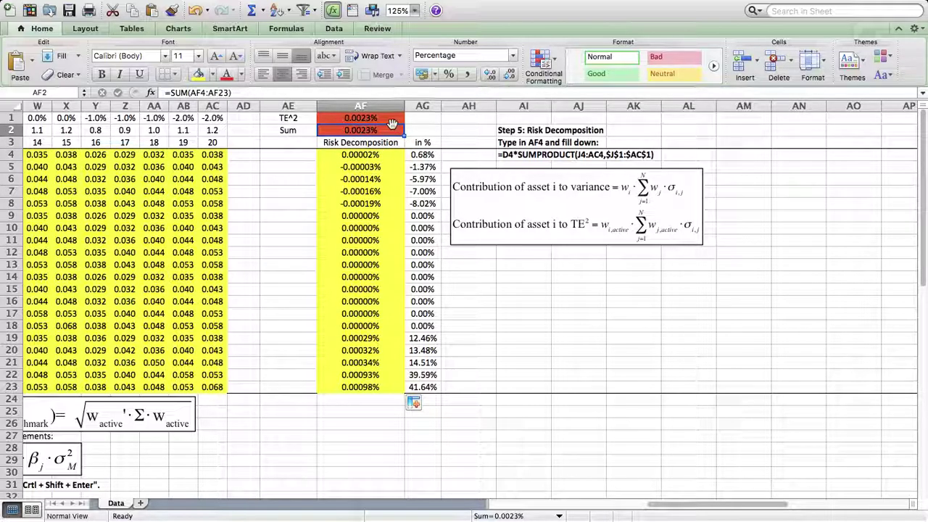
double_click(390, 129)
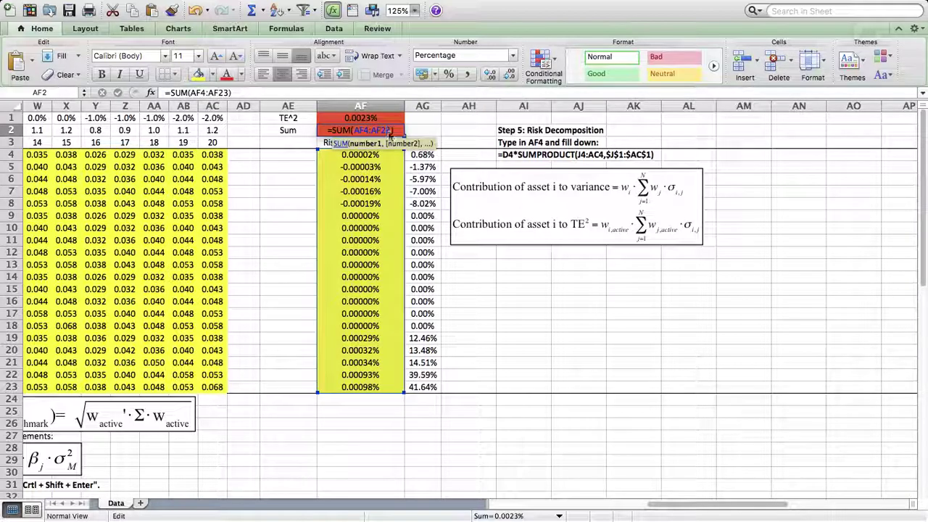
key(Escape)
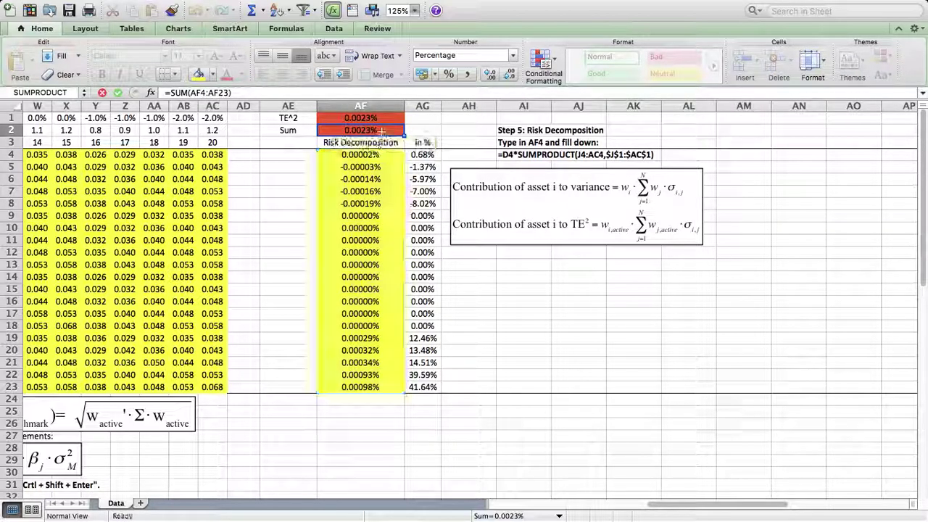
key(Up)
key(ctrl+u)
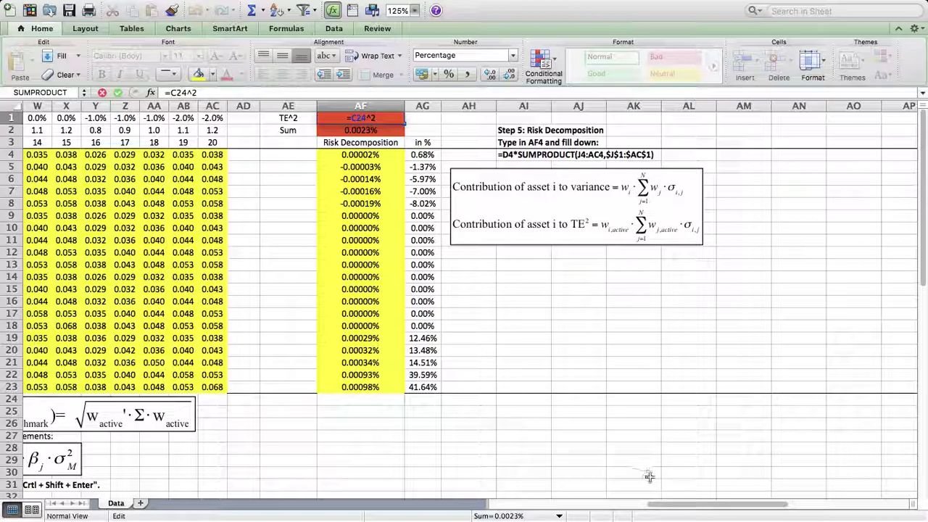
drag(659, 501, 580, 502)
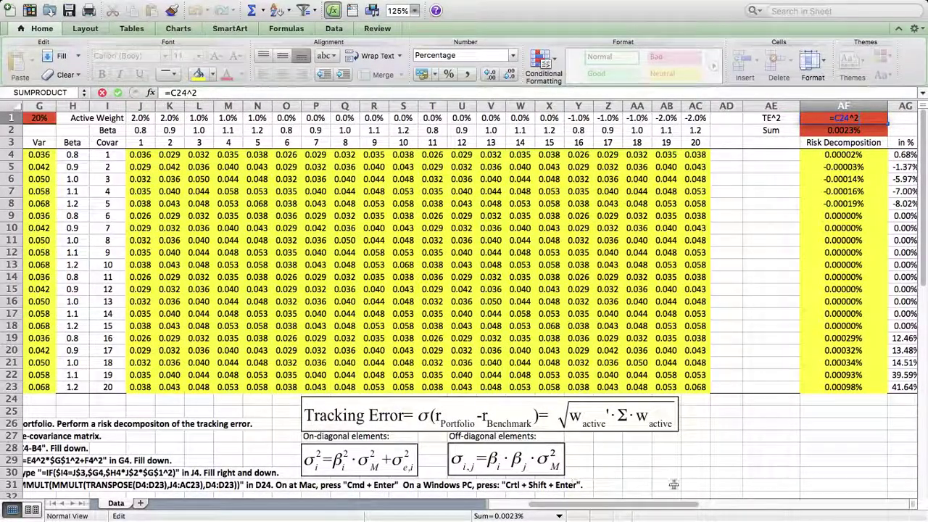
drag(673, 504, 743, 504)
key(Escape)
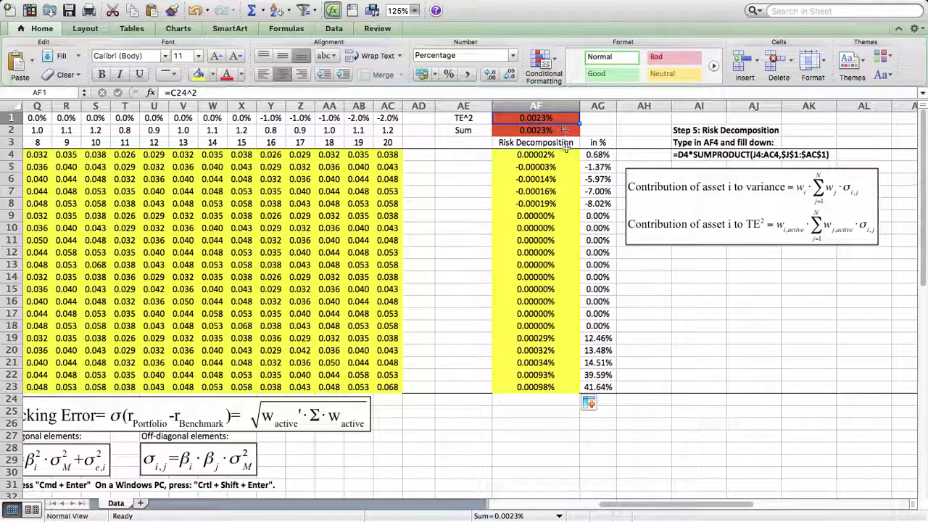
Step: Examine how AG4 expresses stock 1's risk contribution in AF4 as a percentage of the total
mouse_move(565, 155)
mouse_down()
mouse_move(570, 210)
mouse_move(555, 156)
mouse_up()
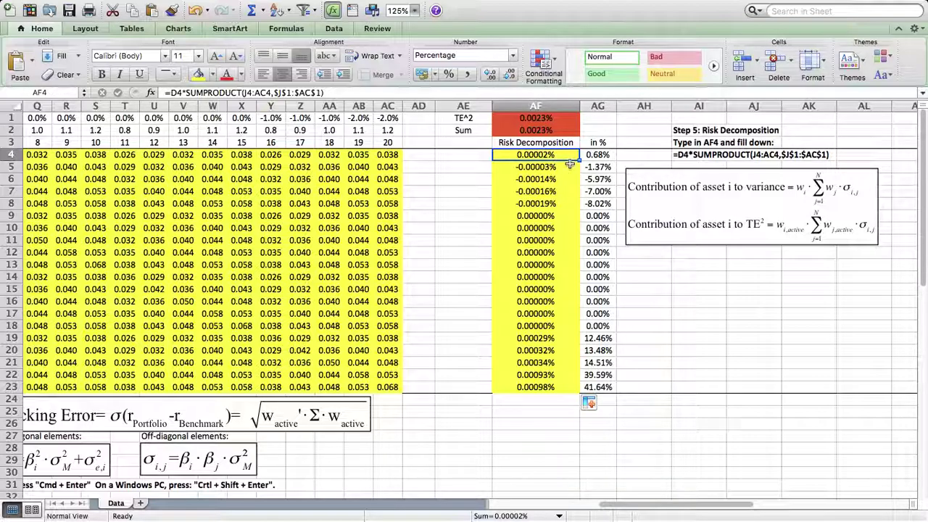
click(606, 155)
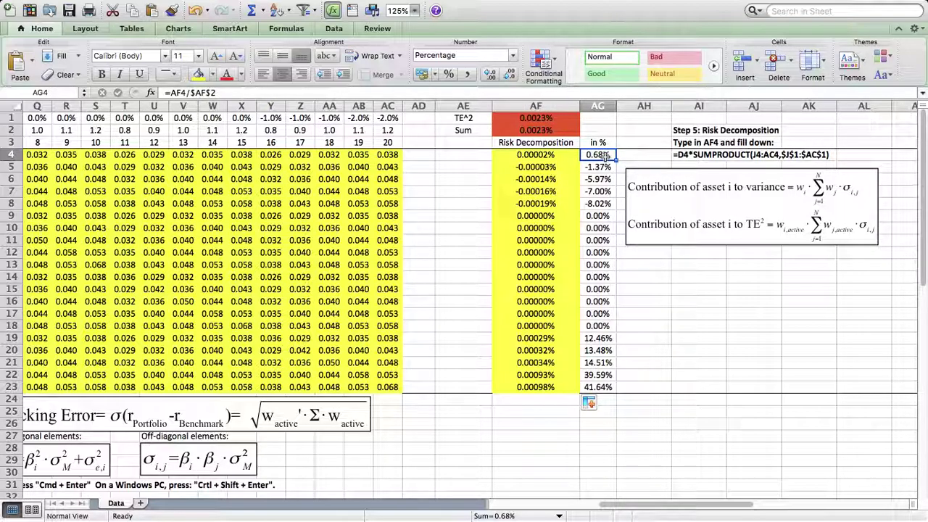
double_click(601, 155)
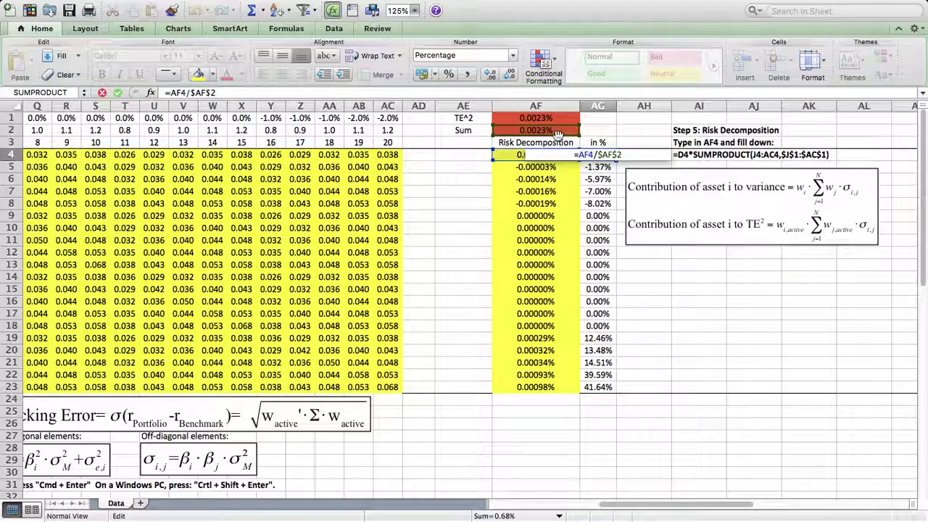
key(super+Return)
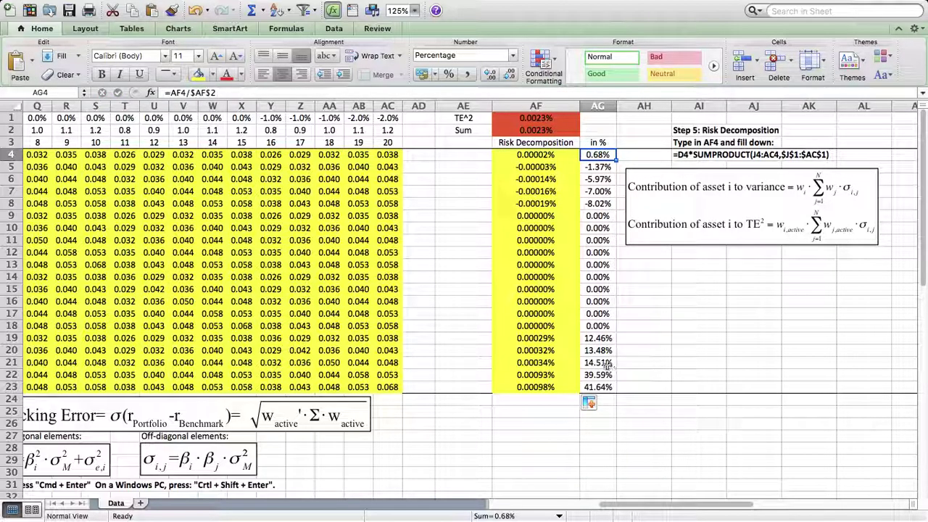
Step: Compare the percentage risk contributions of stocks 19 and 20 with stock 20's beta and active weight
drag(604, 337, 599, 375)
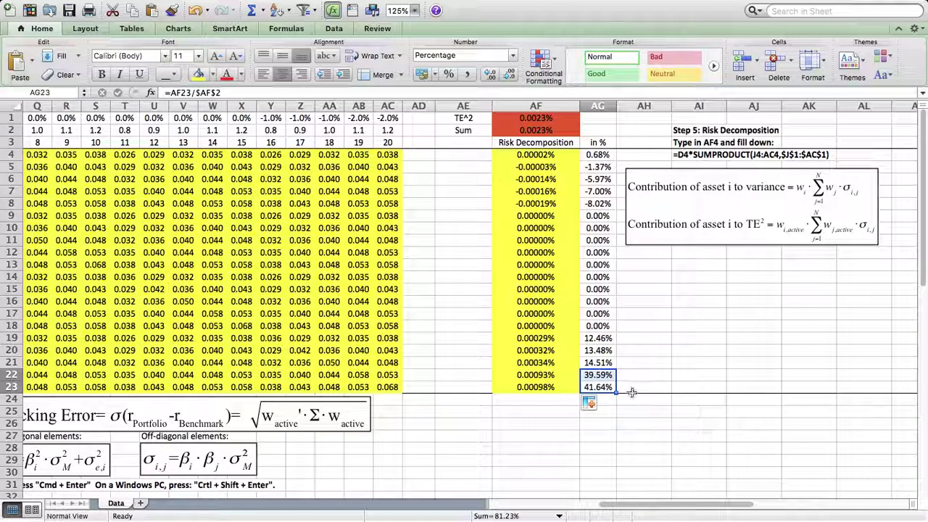
drag(736, 509, 625, 501)
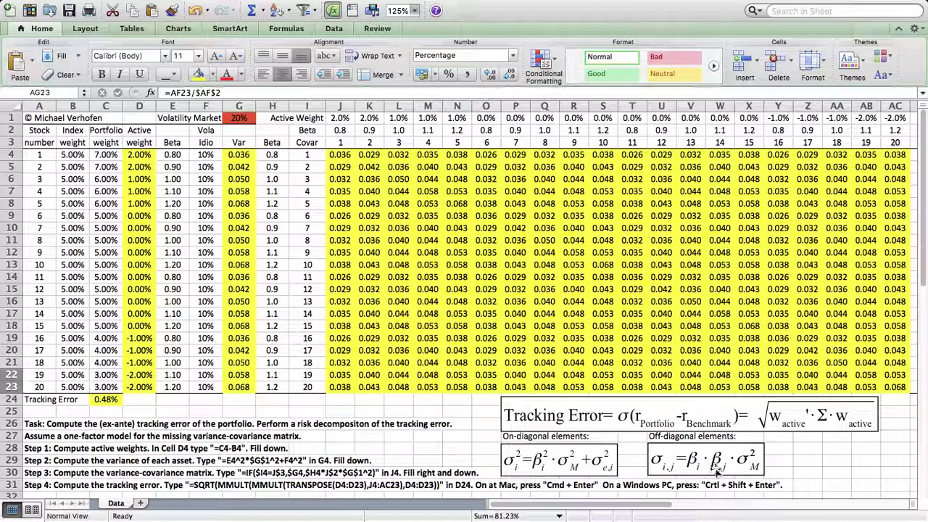
mouse_move(671, 505)
mouse_down()
mouse_move(747, 505)
mouse_move(671, 506)
mouse_up()
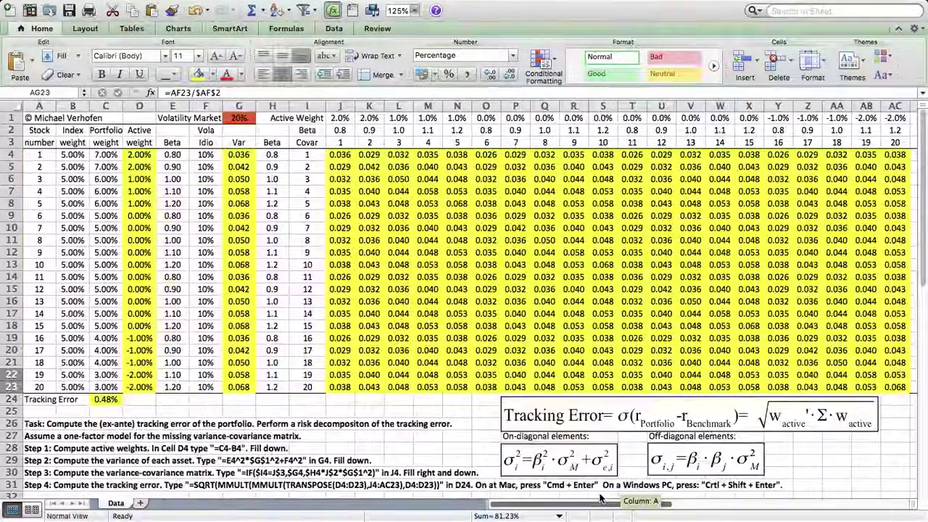
click(181, 388)
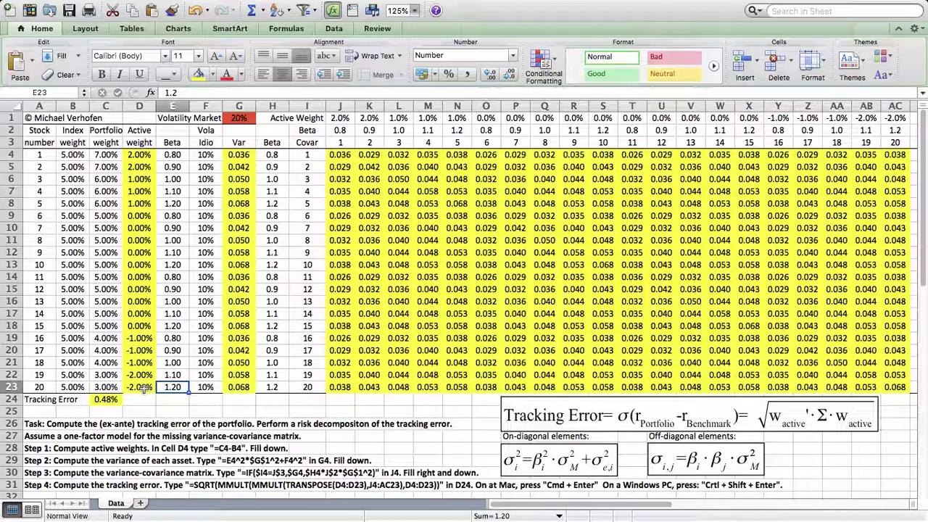
click(145, 388)
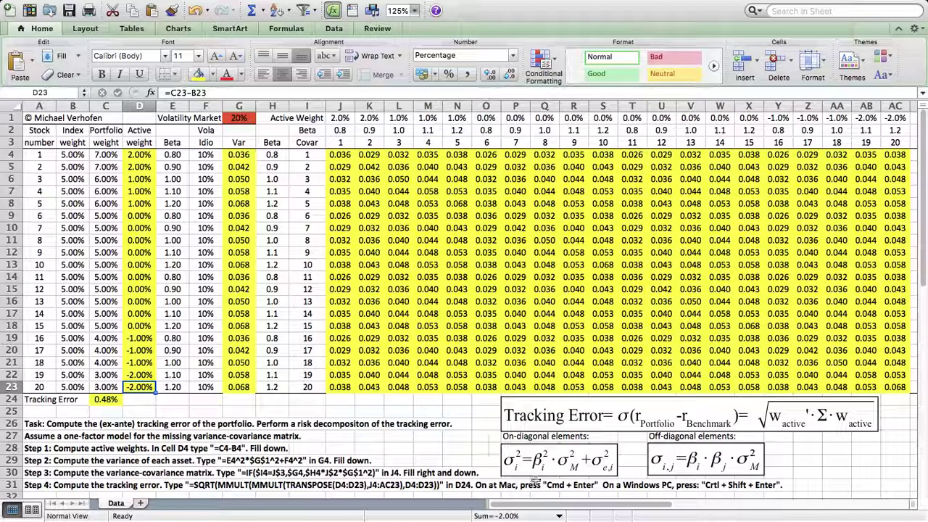
Step: Review the risk contributions in AF4:AF23 alongside the index and portfolio weights in B4:C23 and the active weights in D4:D23
drag(574, 498, 641, 486)
drag(608, 156, 642, 388)
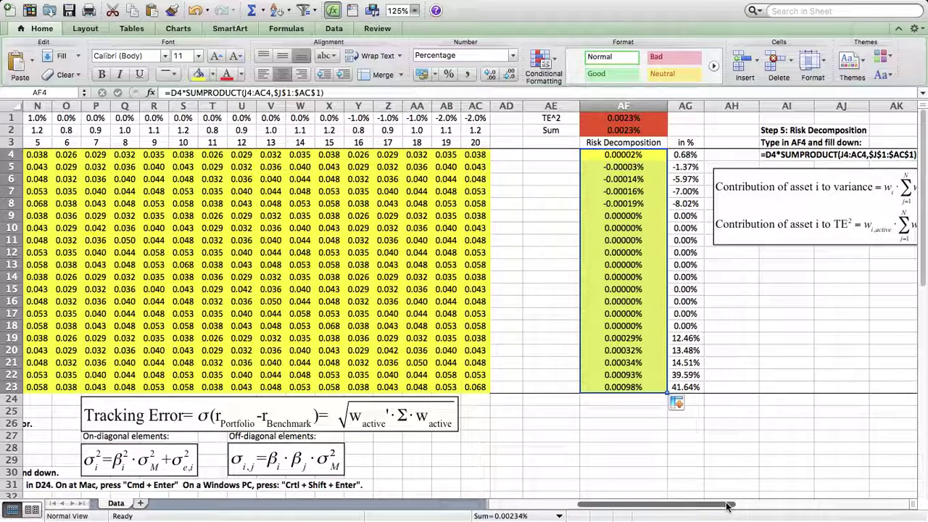
drag(727, 505, 629, 489)
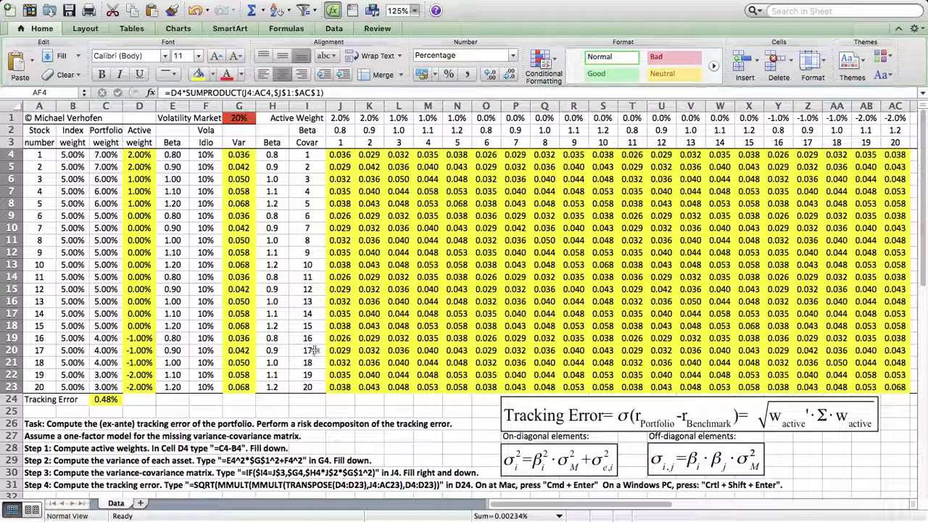
drag(78, 154, 106, 397)
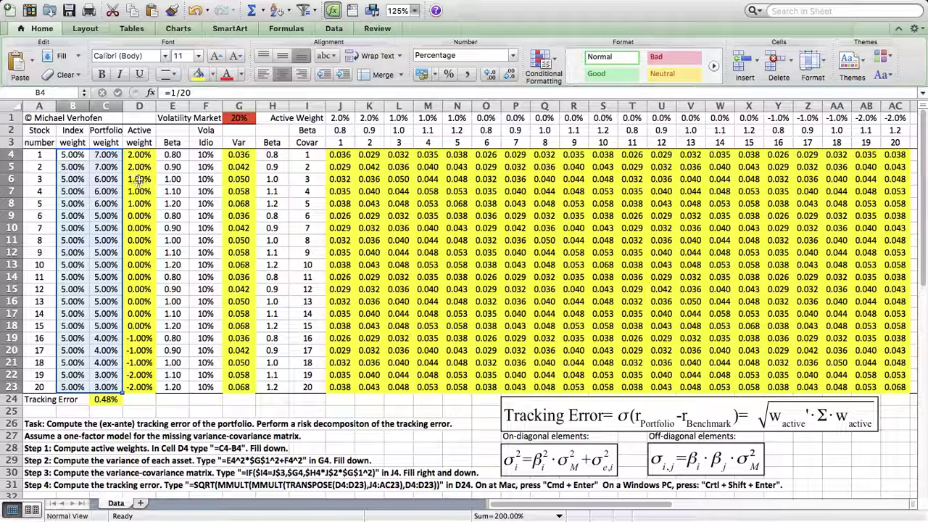
drag(143, 157, 148, 388)
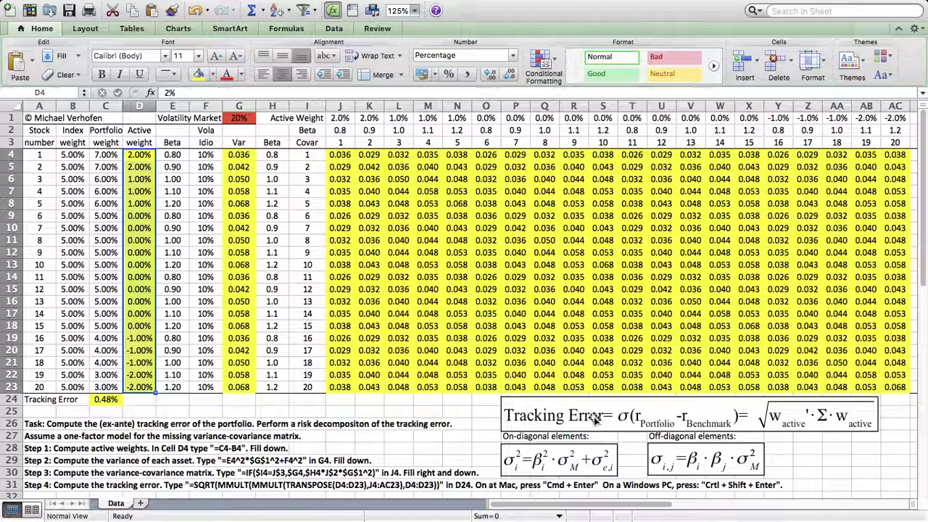
drag(578, 504, 690, 511)
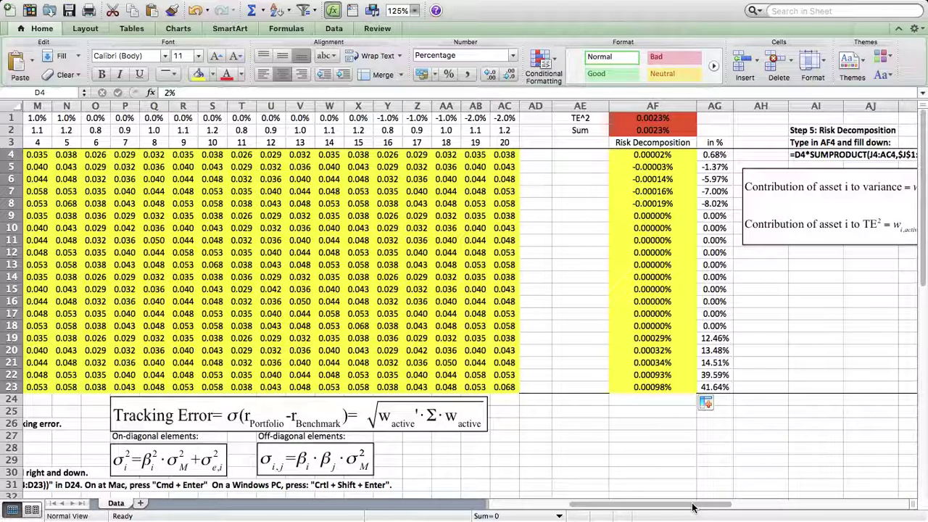
drag(692, 507, 613, 507)
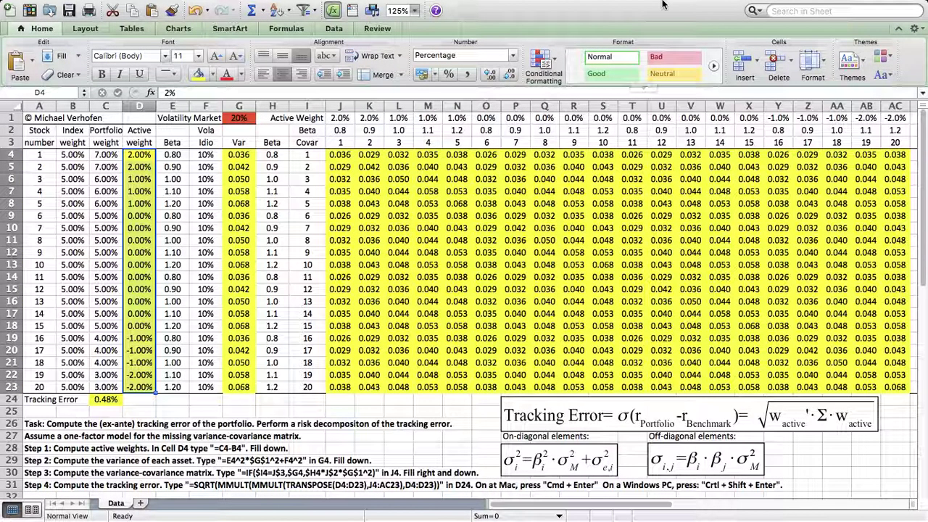
mouse_move(662, 2)
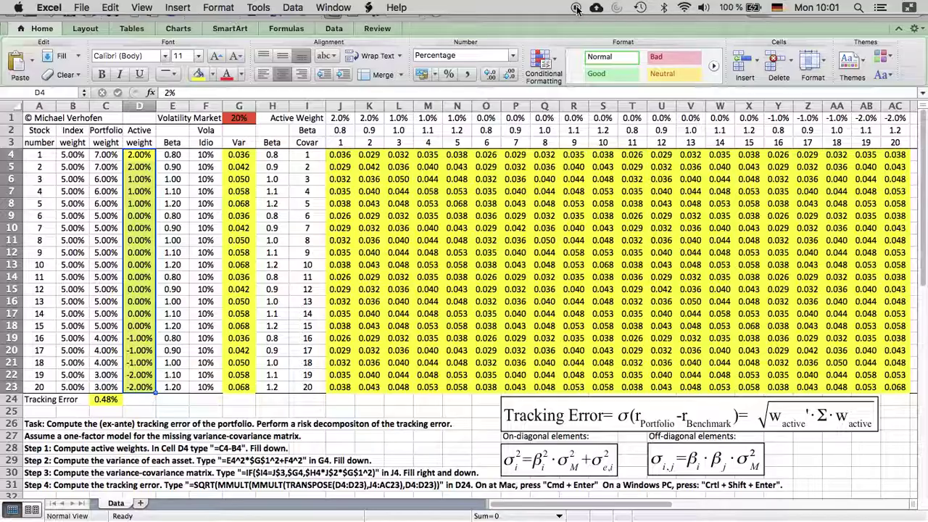